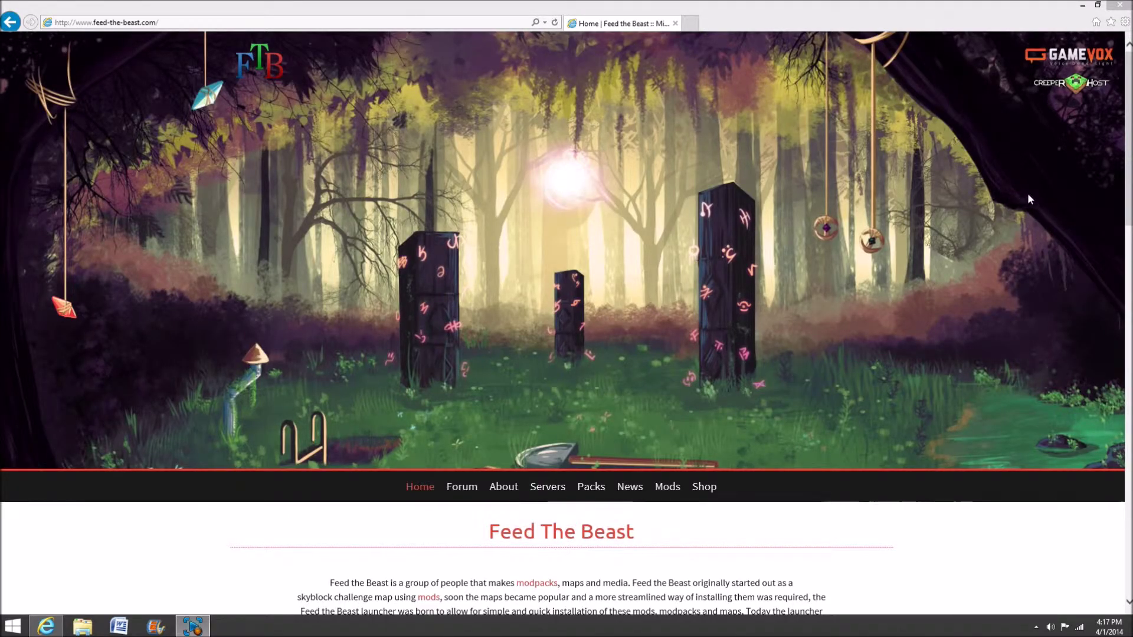
scroll(1027, 199, "down", 3)
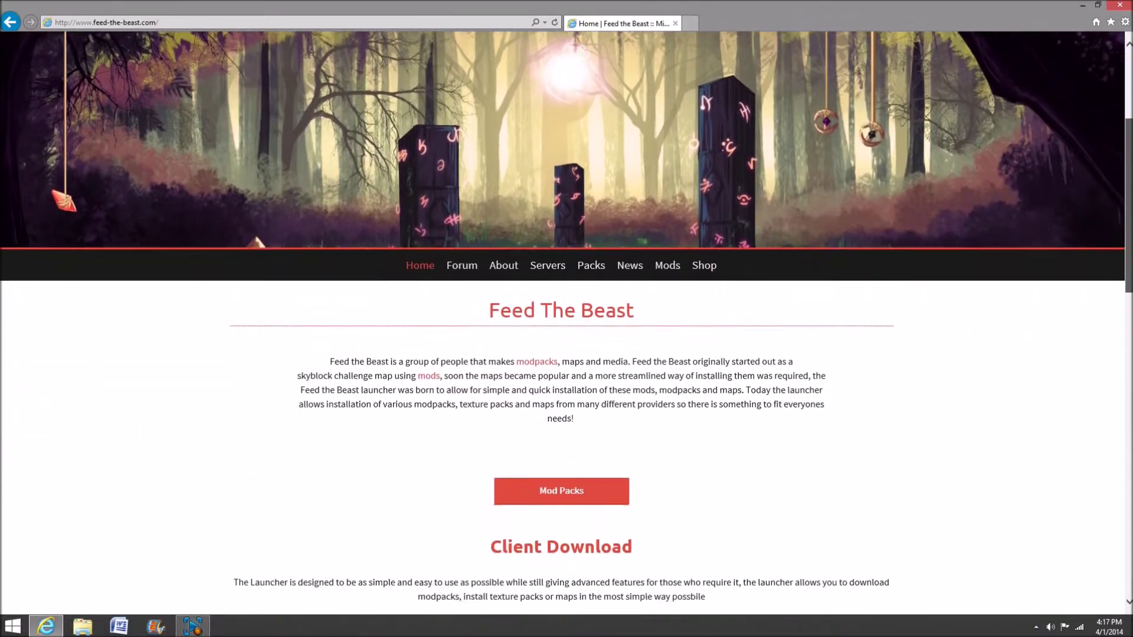
scroll(1104, 316, "down", 2)
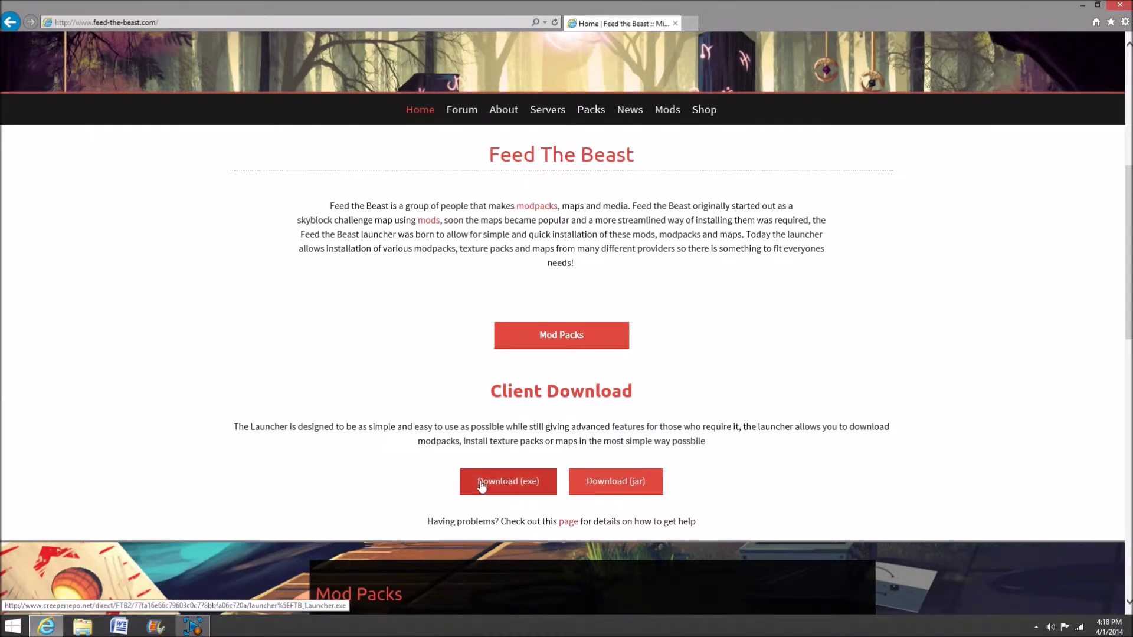
left_click(524, 490)
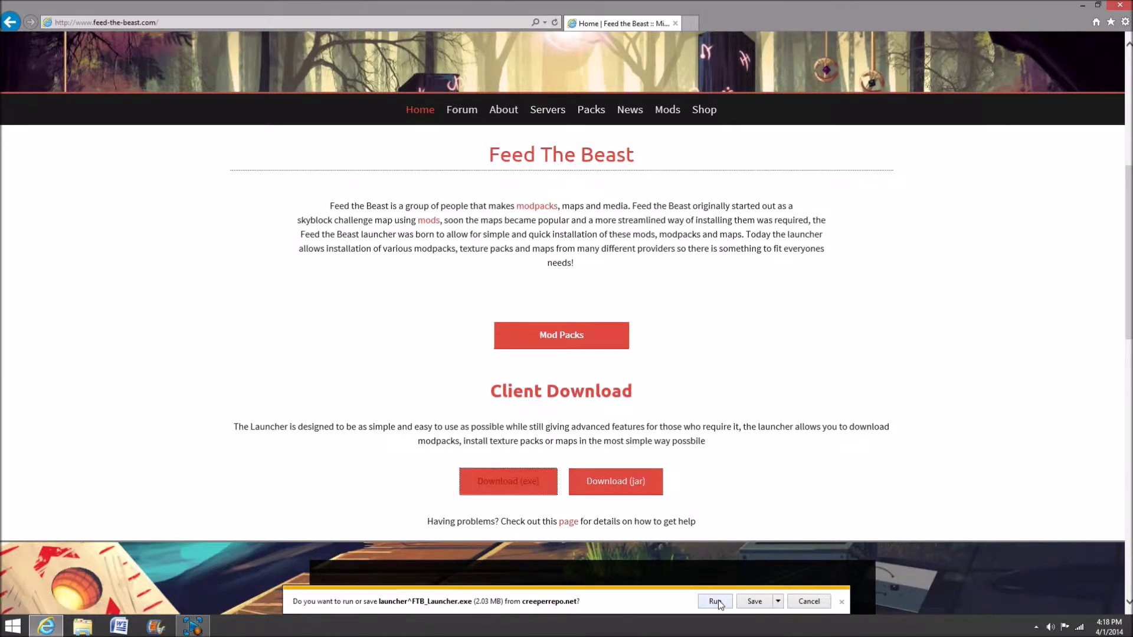
left_click(842, 602)
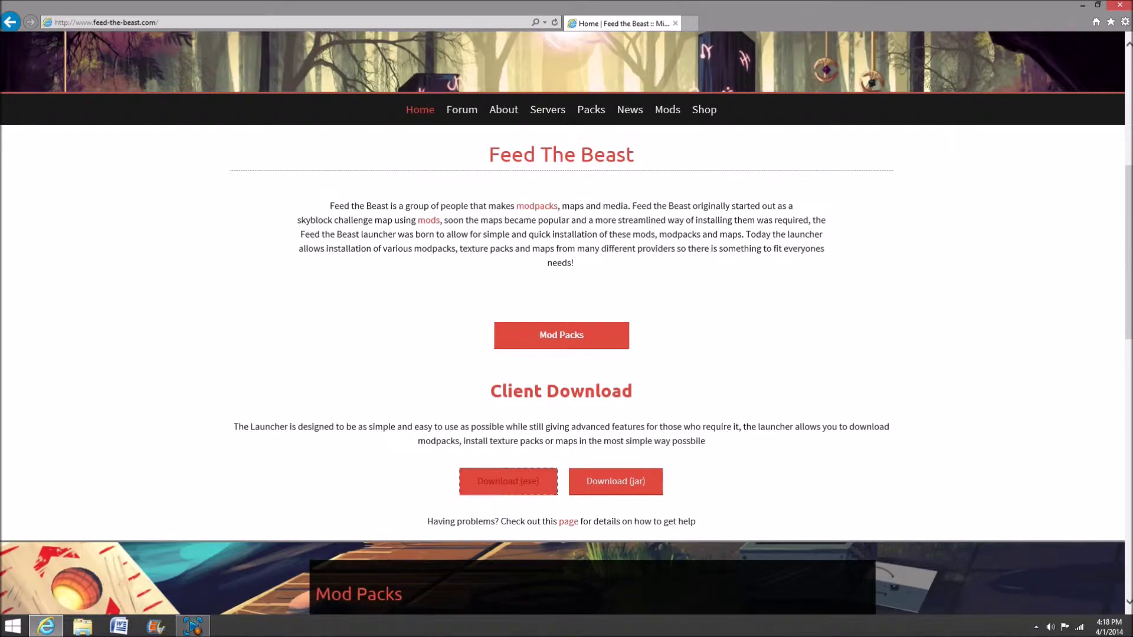
- Minimize the browser, run launcher^FTB_Launcher from the FTB folder in Documents, and move its window clear of the console
left_click(1083, 4)
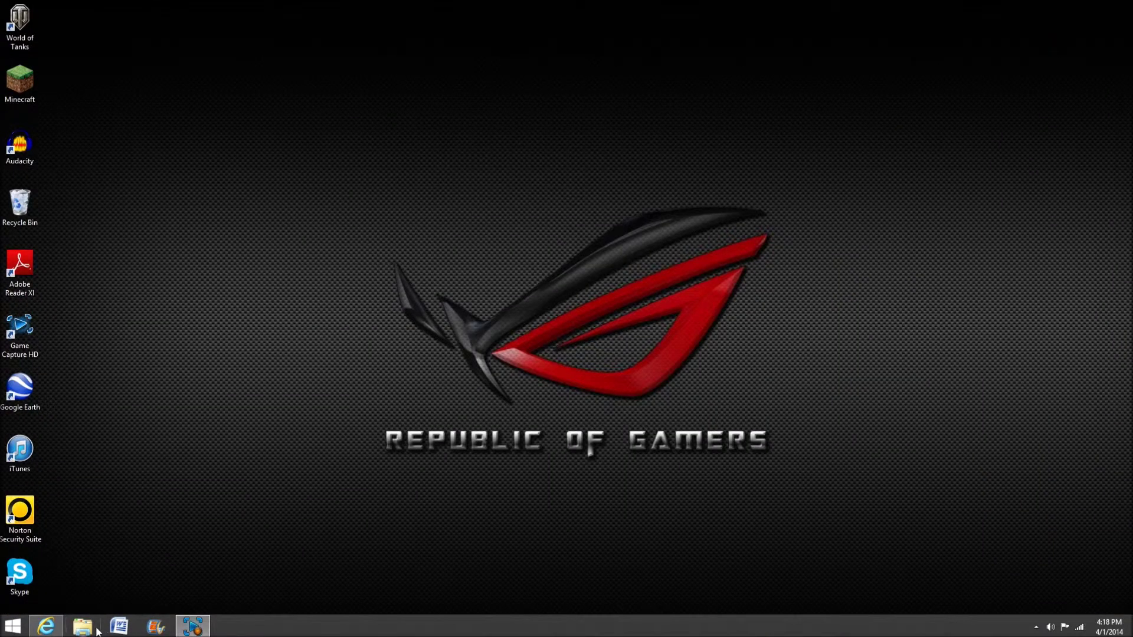
left_click(96, 629)
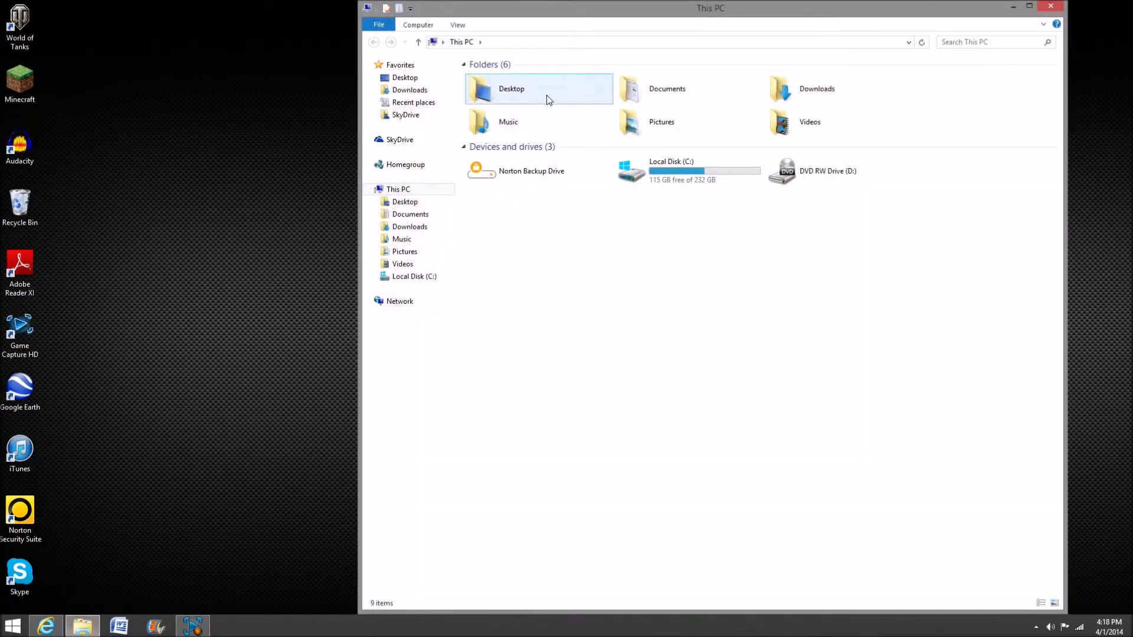
left_click(423, 216)
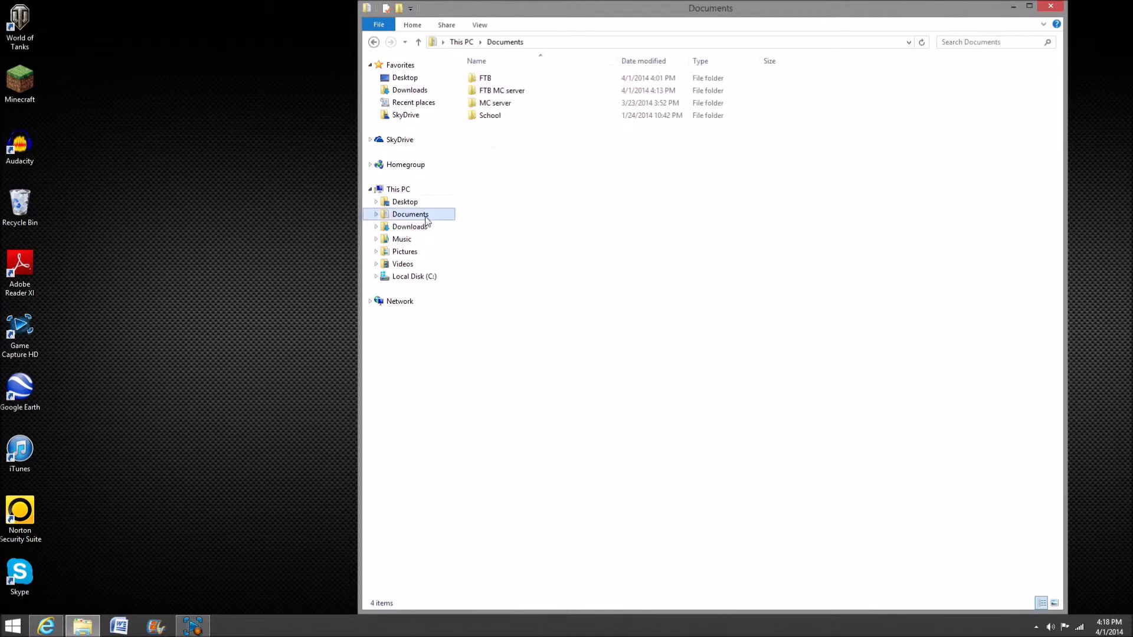
double_click(493, 81)
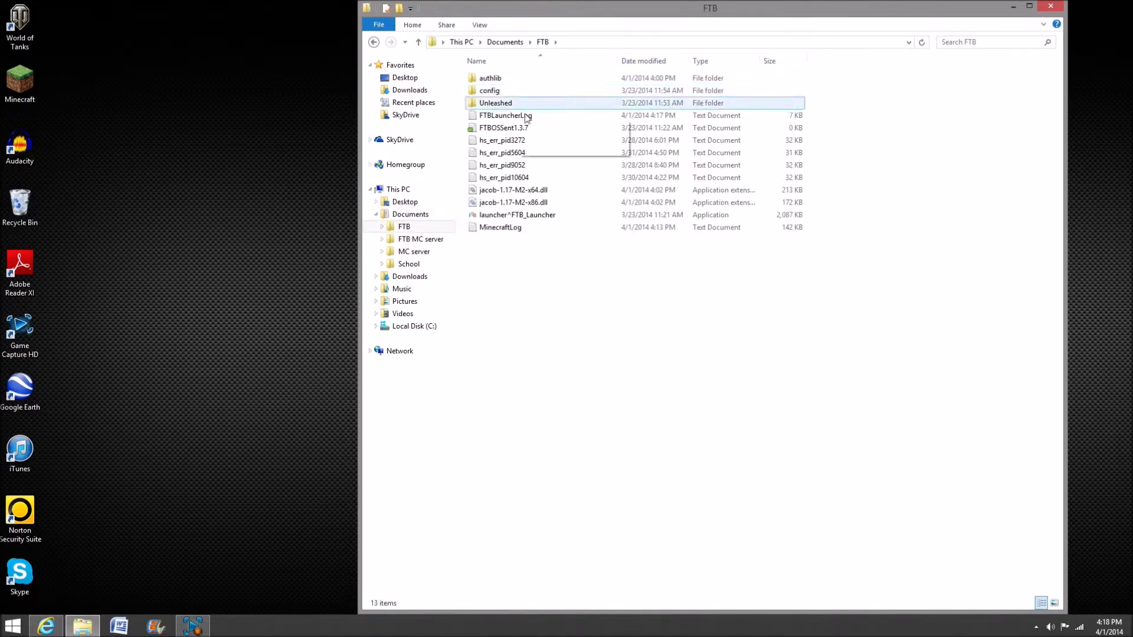
double_click(529, 215)
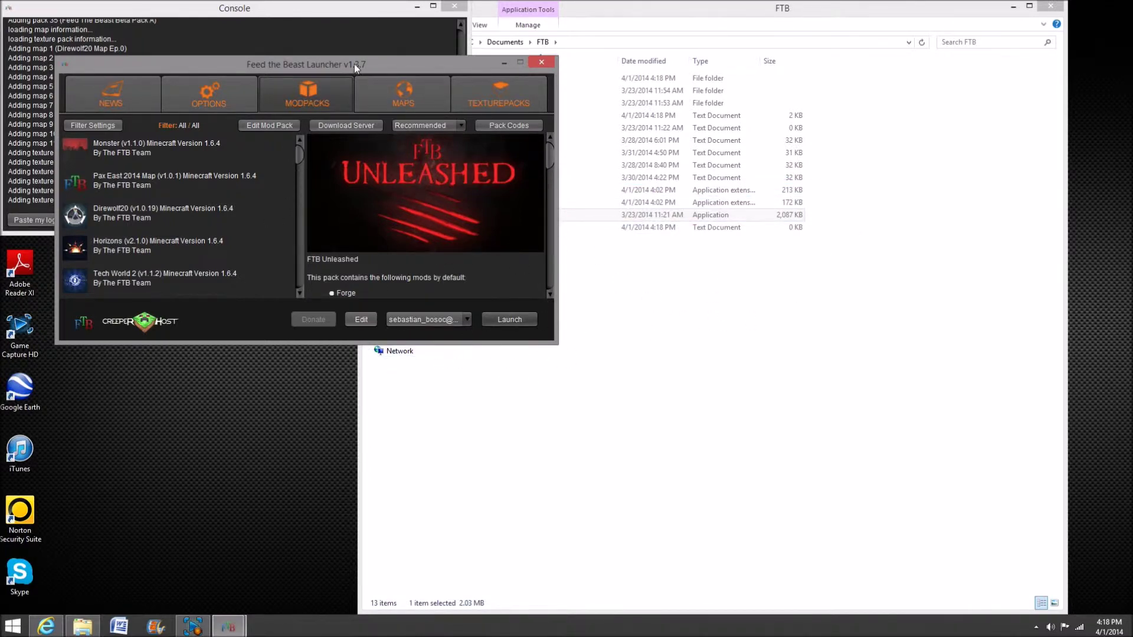
left_click_drag(354, 64, 697, 256)
mouse_move(461, 180)
left_mouse_down()
mouse_move(455, 73)
mouse_move(461, 186)
left_mouse_up()
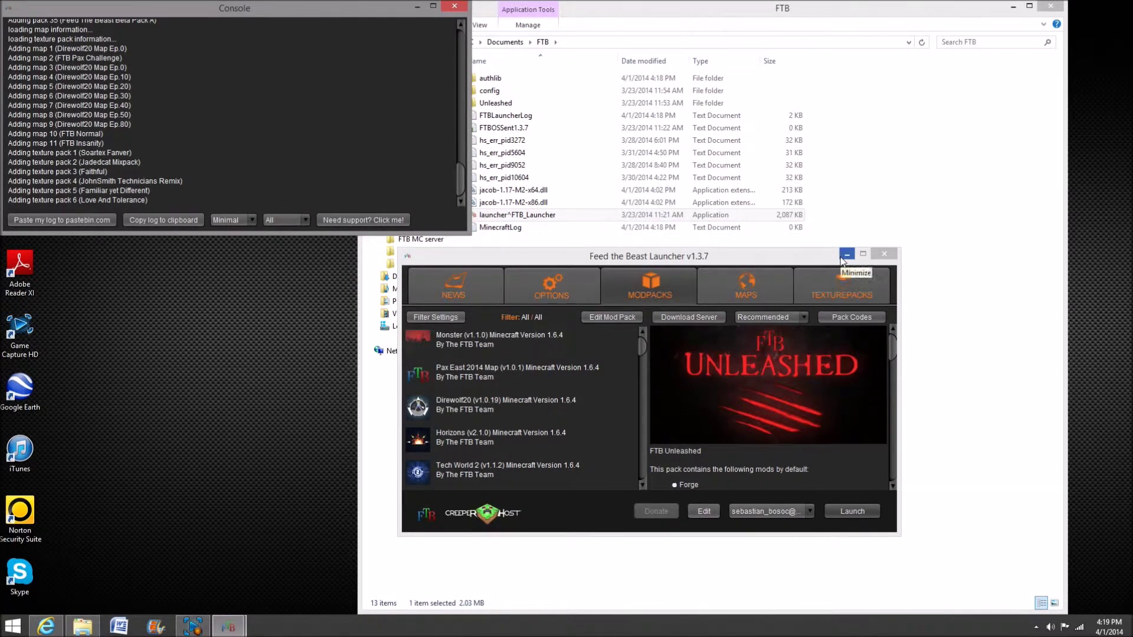
- Review the launcher's options page and the list of mods included in the FTB Unleashed pack
left_click(522, 292)
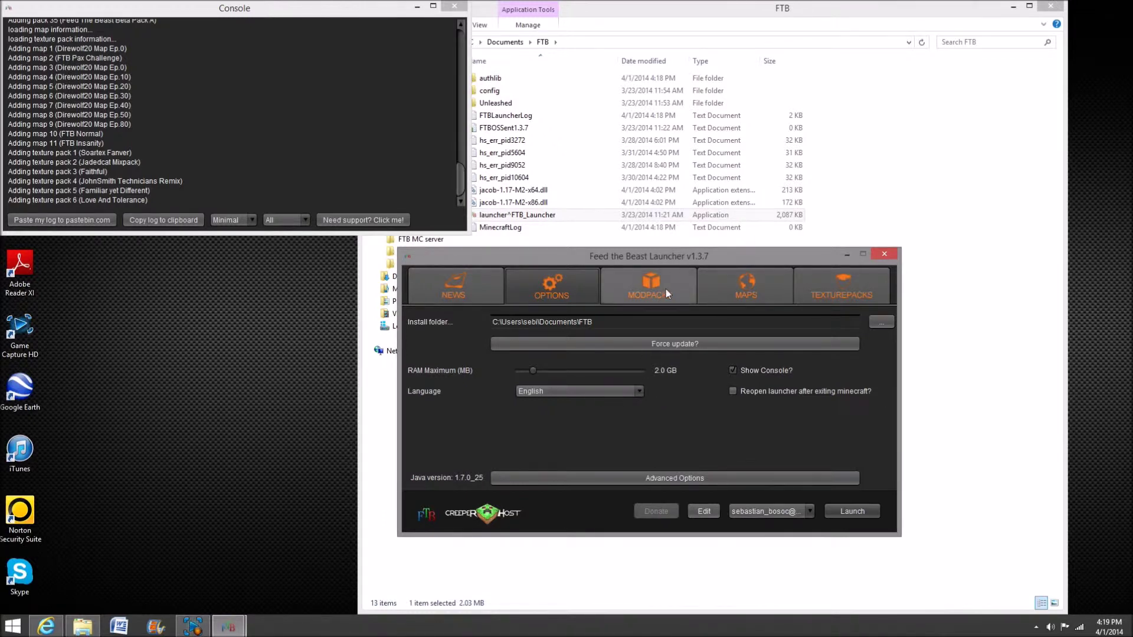
left_click(648, 299)
mouse_move(780, 423)
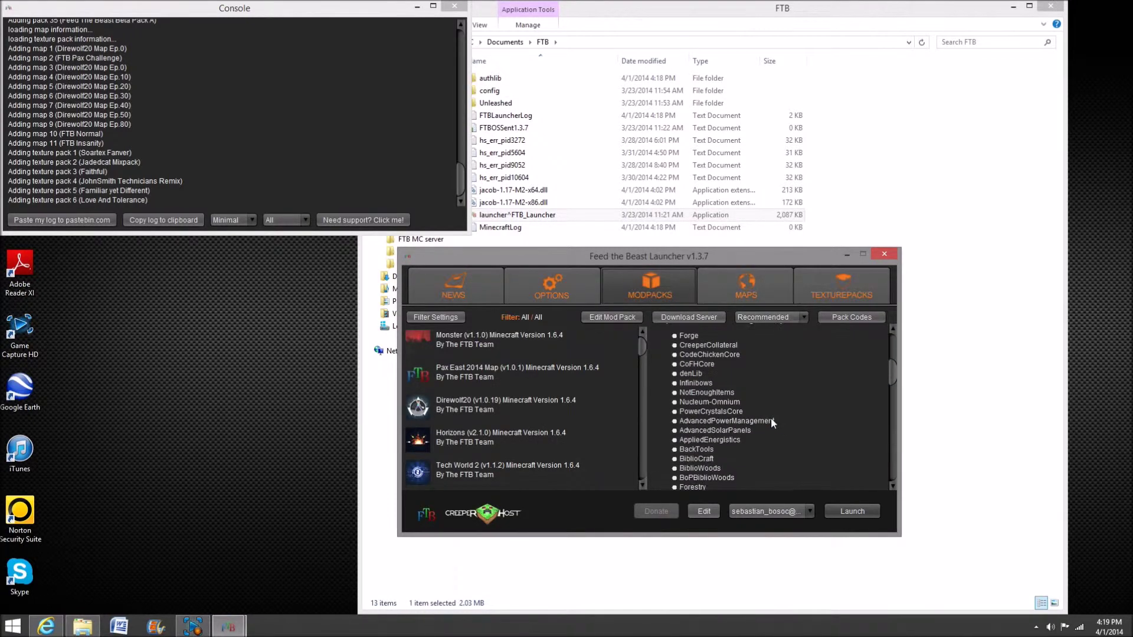
scroll(767, 416, "up", 3)
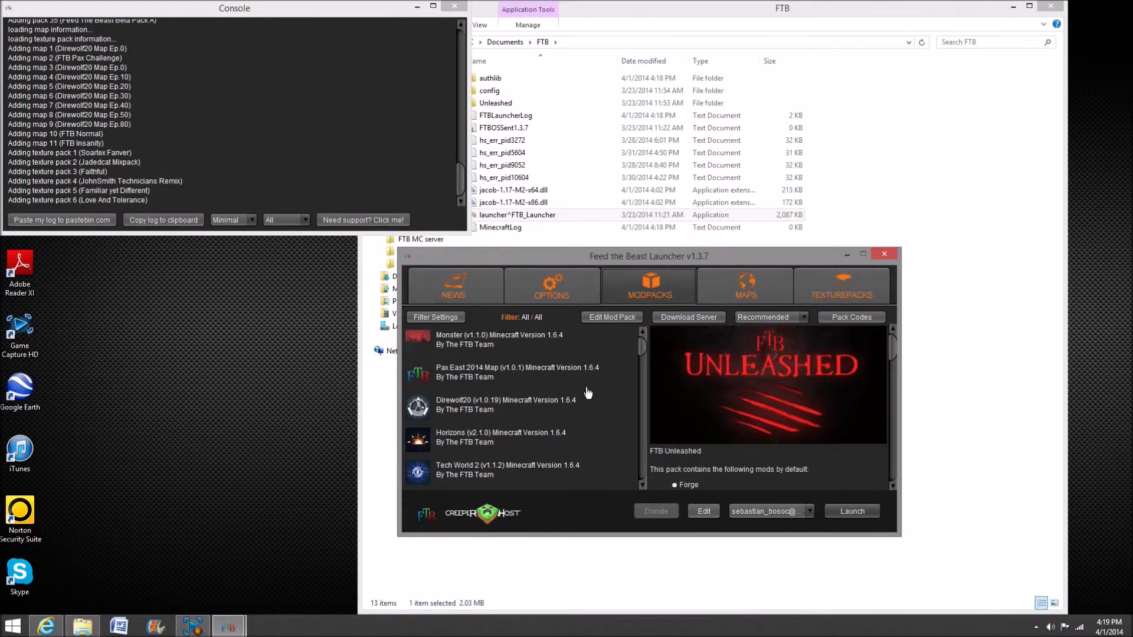
- Preview several modpacks in the launcher, including Pax East 2014 Map, Horizons and Tech World 2
left_click(495, 381)
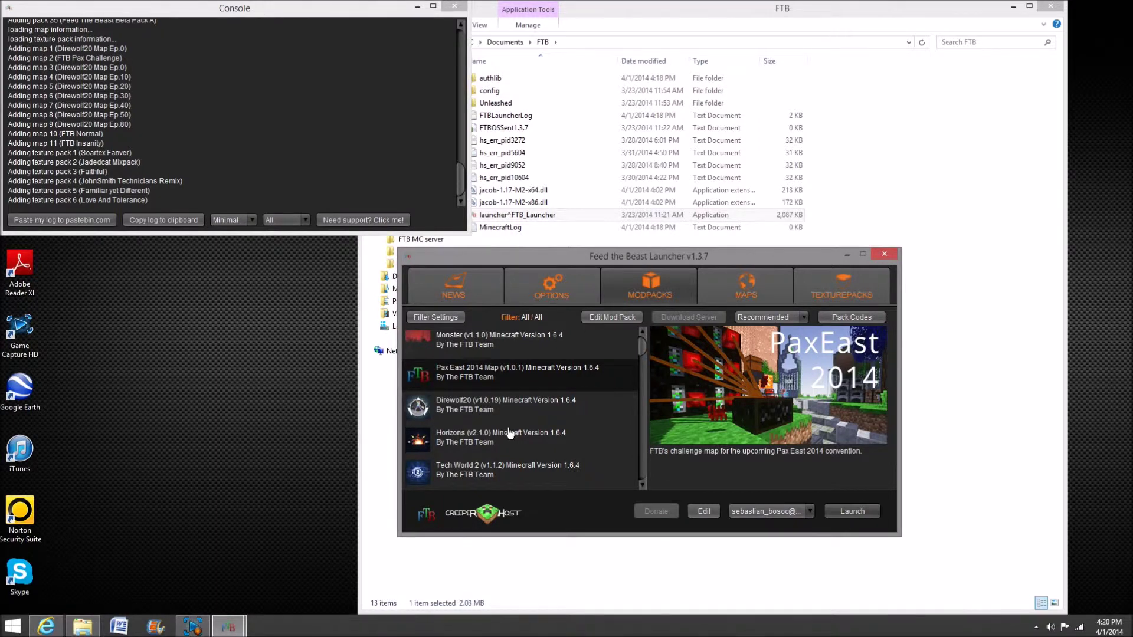
left_click(509, 433)
left_click(501, 465)
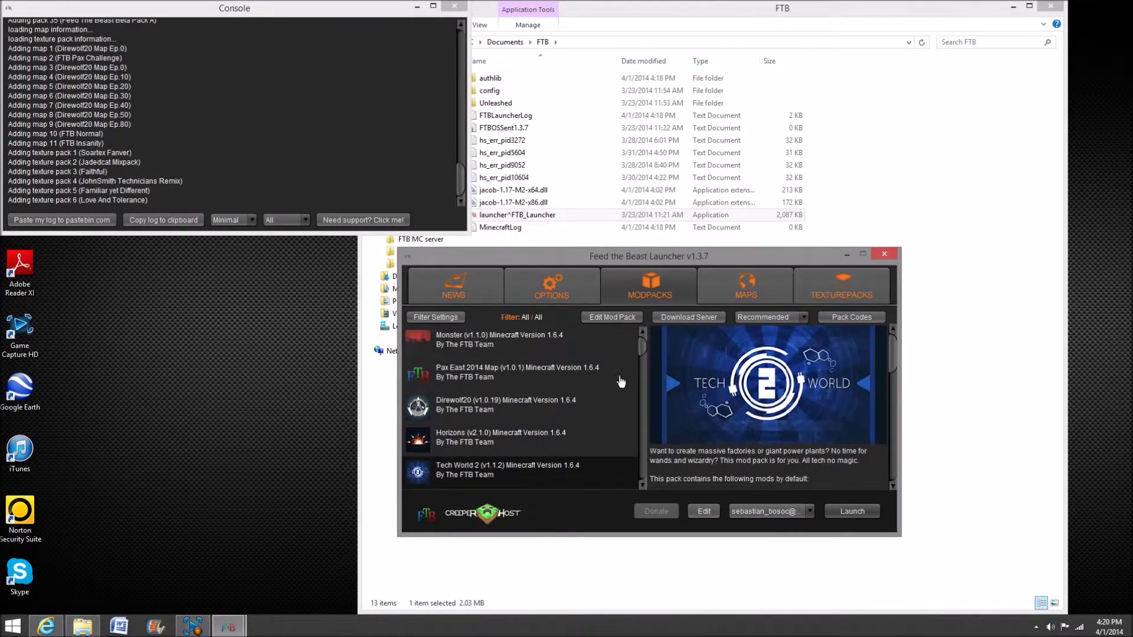
mouse_move(639, 348)
left_mouse_down()
mouse_move(638, 384)
mouse_move(645, 346)
left_mouse_up()
left_click(540, 352)
left_click(564, 387)
left_click(536, 432)
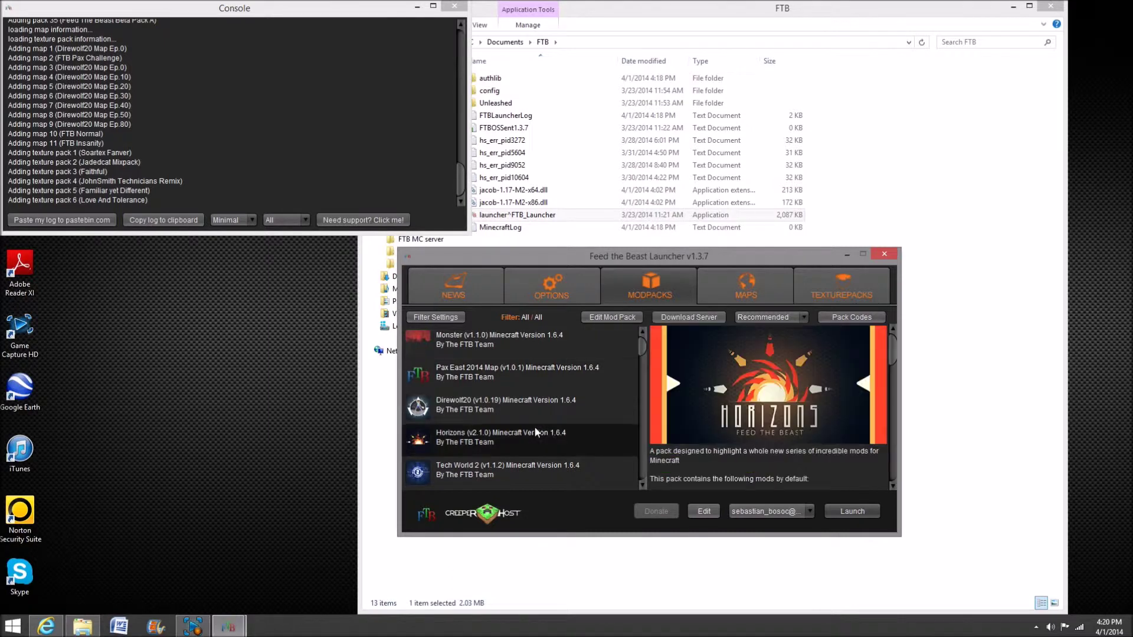
left_click(494, 468)
- Launch the FTB Unleashed modpack and close the browser window showing the Feed the Beast website
scroll(642, 353, "down", 3)
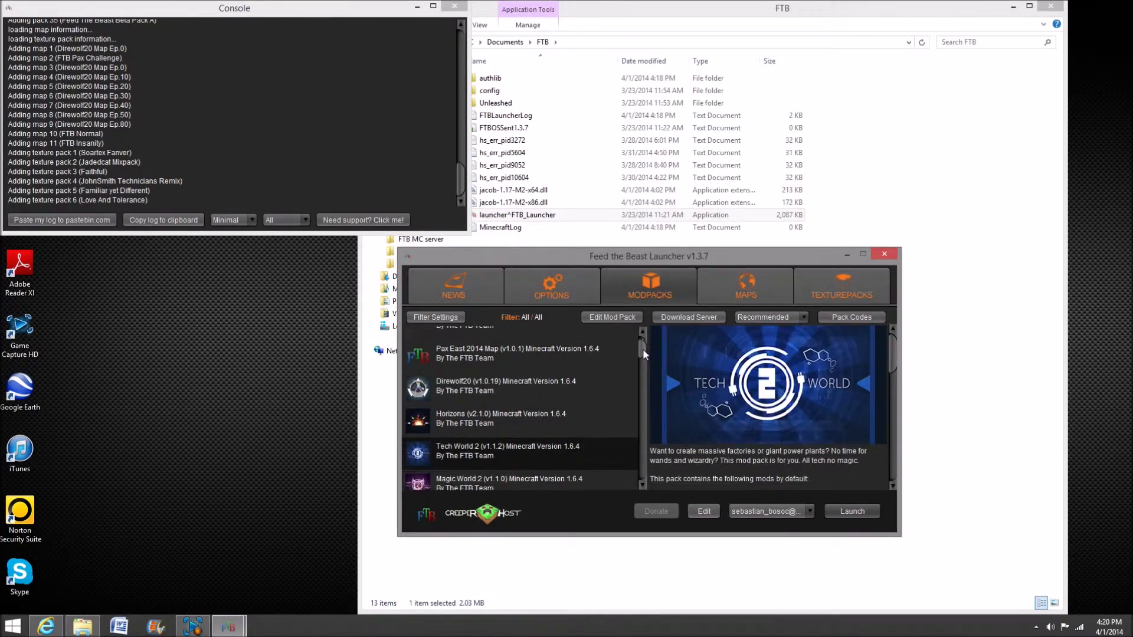
scroll(642, 362, "down", 3)
left_click(540, 390)
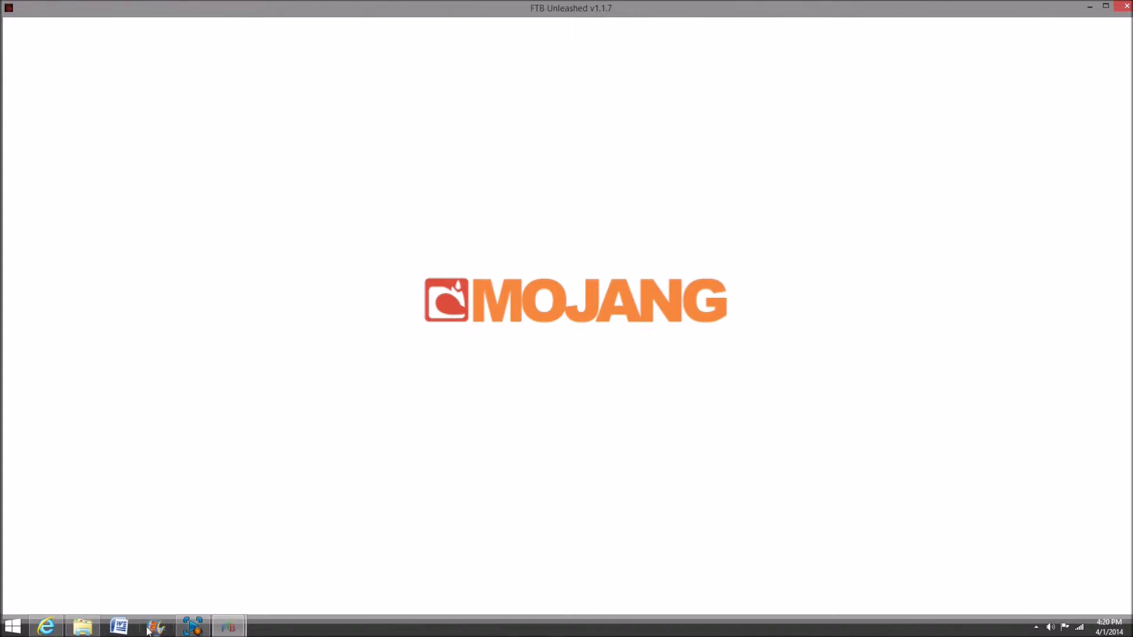
mouse_move(56, 626)
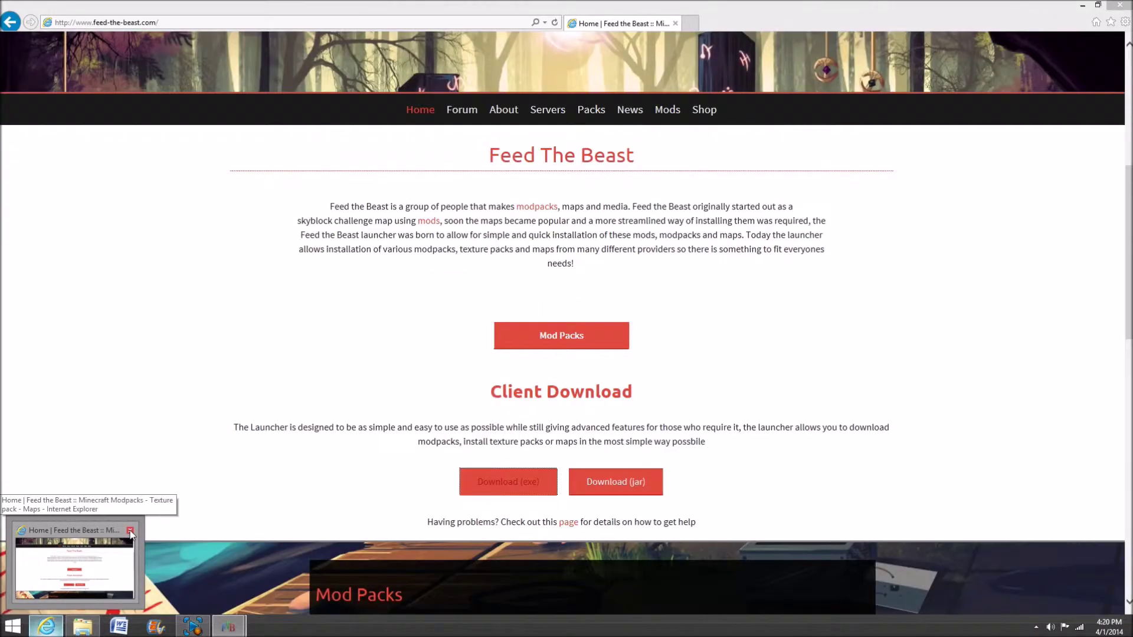
left_click(133, 530)
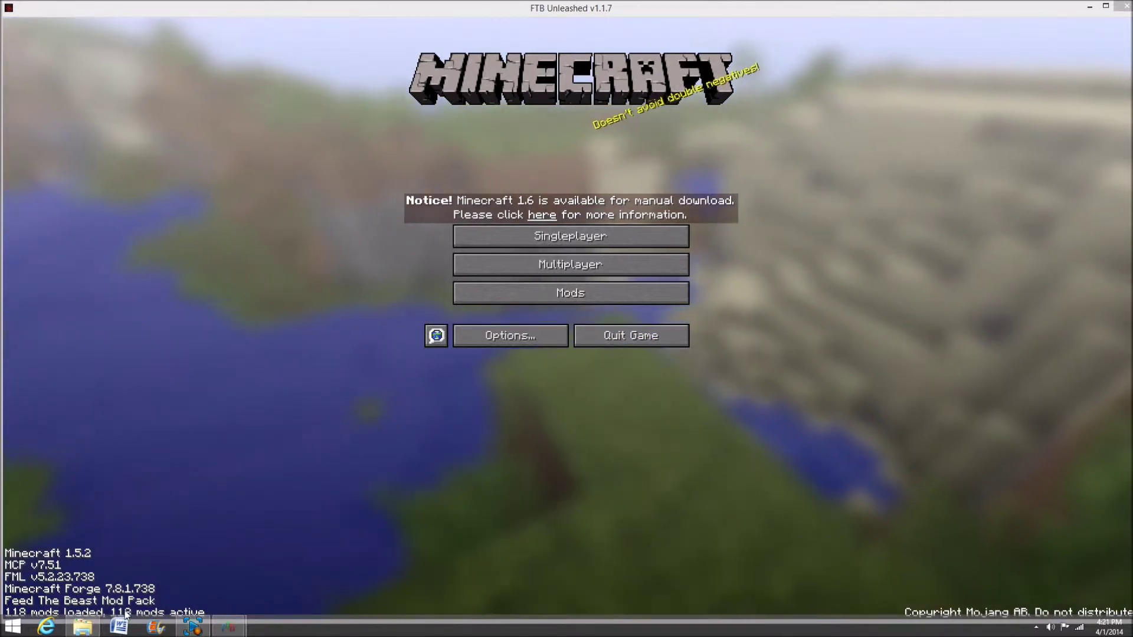
- Look through the game's mod list and return to the Minecraft main menu
left_click(539, 292)
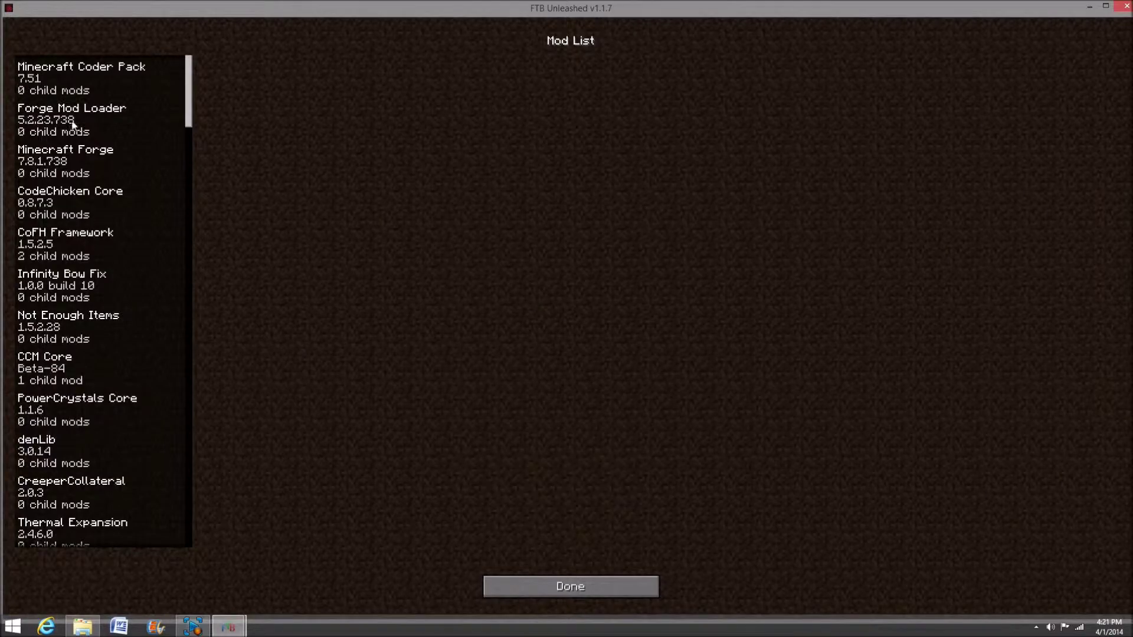
scroll(139, 236, "down", 9)
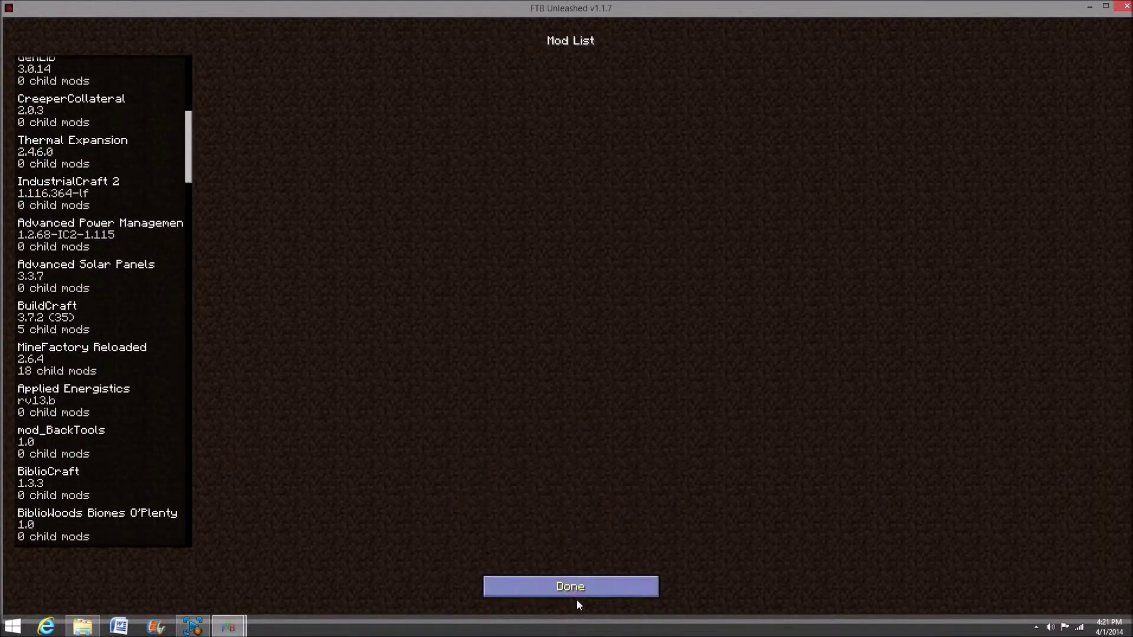
left_click(601, 593)
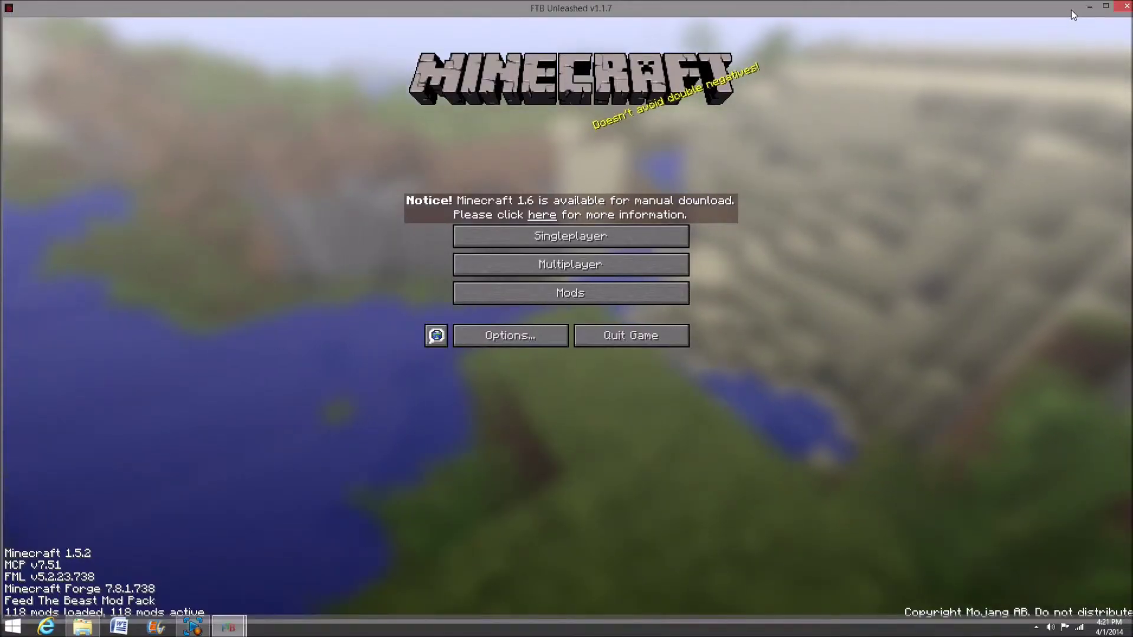
- Minimize the game and console, run launcher^FTB_Launcher again, and minimize the new launcher and console windows
left_click(1089, 6)
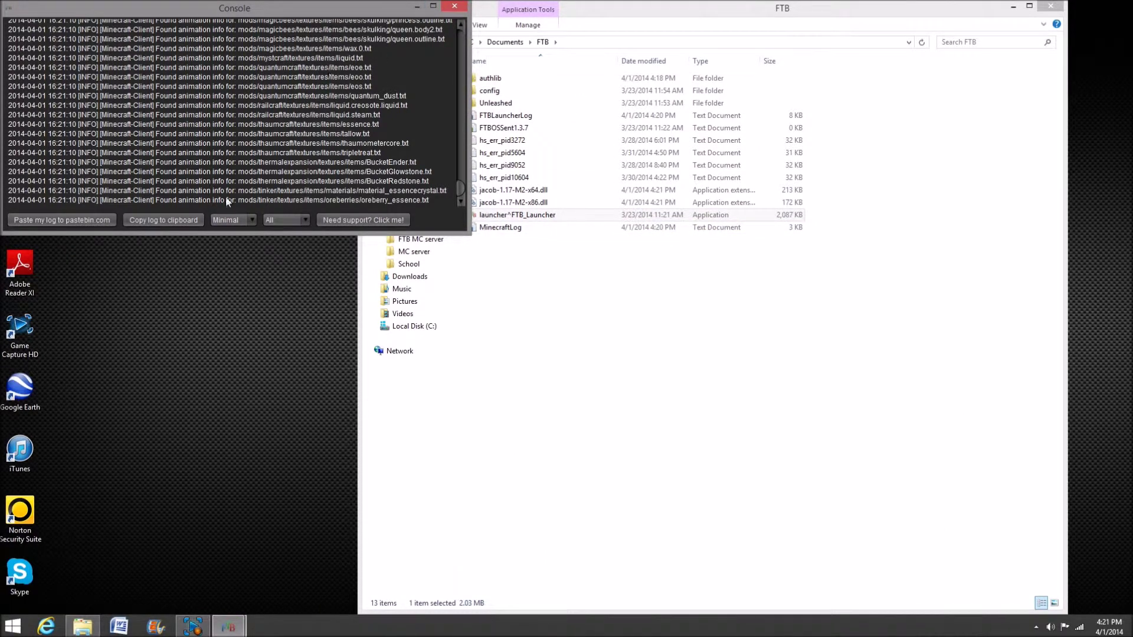
left_click(418, 8)
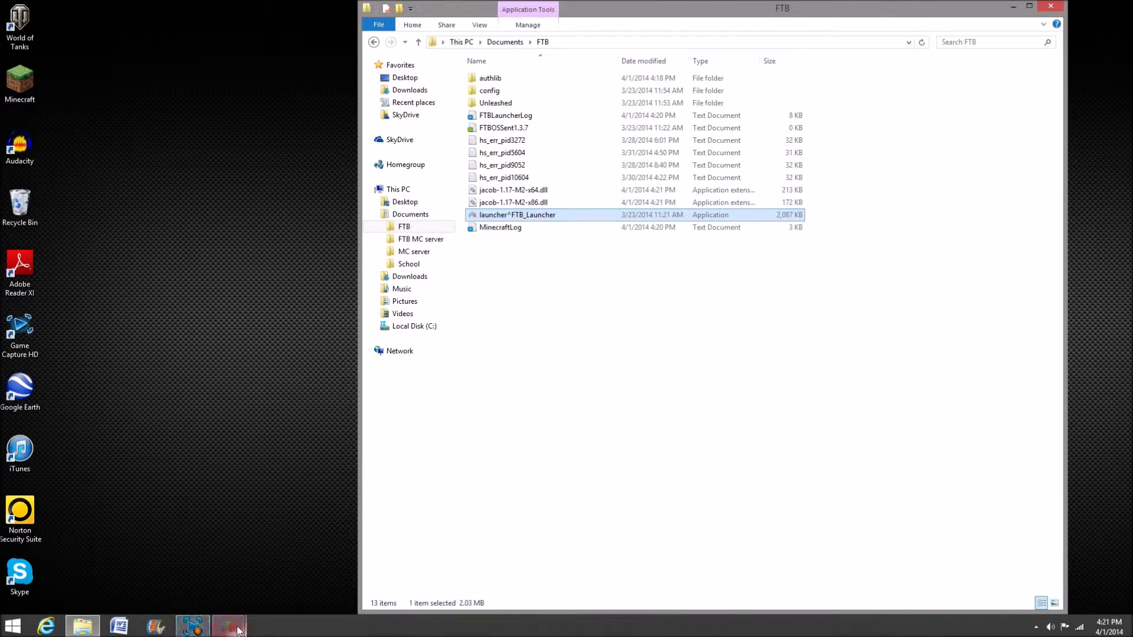
double_click(525, 216)
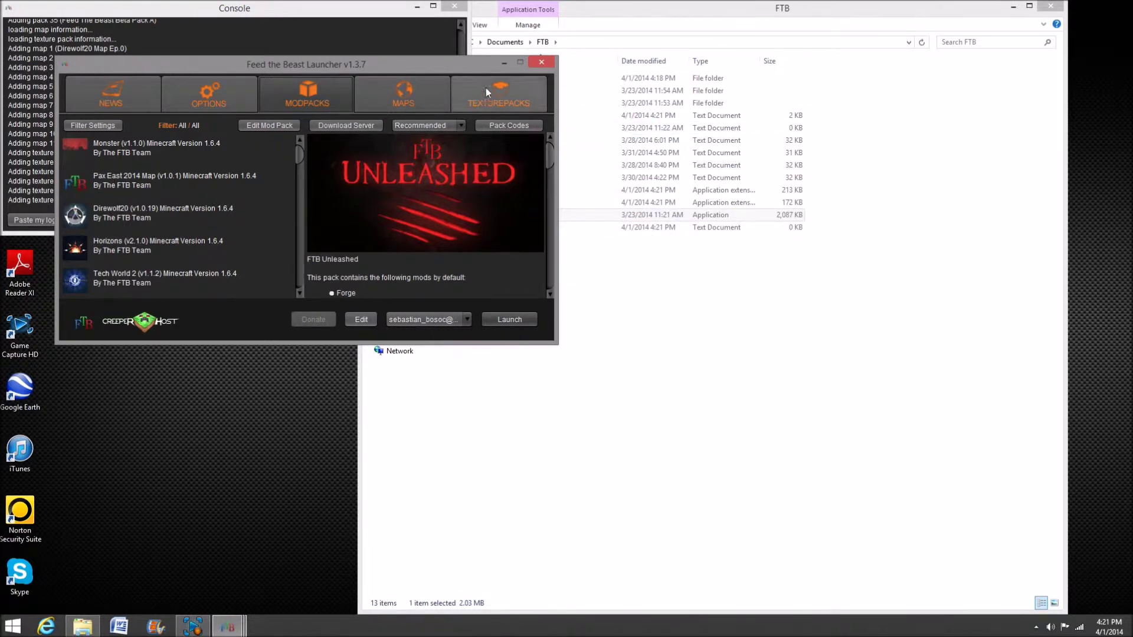
left_click(503, 63)
left_click(417, 6)
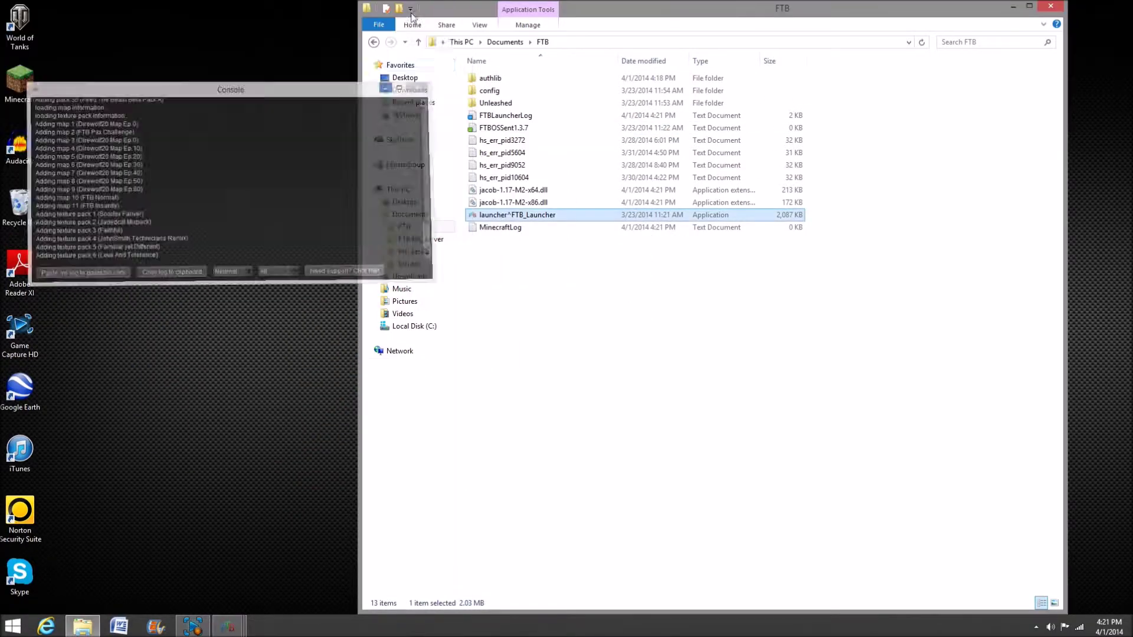
- Open the FTB MC server folder in Documents, view its ops file in Notepad, and close the file
left_click(374, 42)
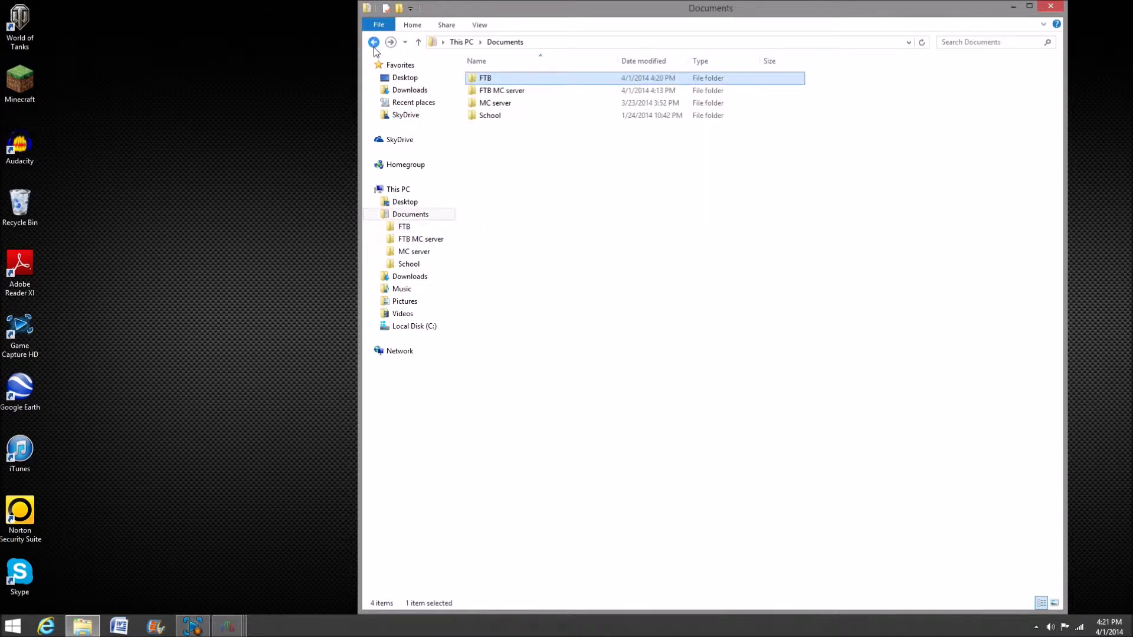
double_click(497, 93)
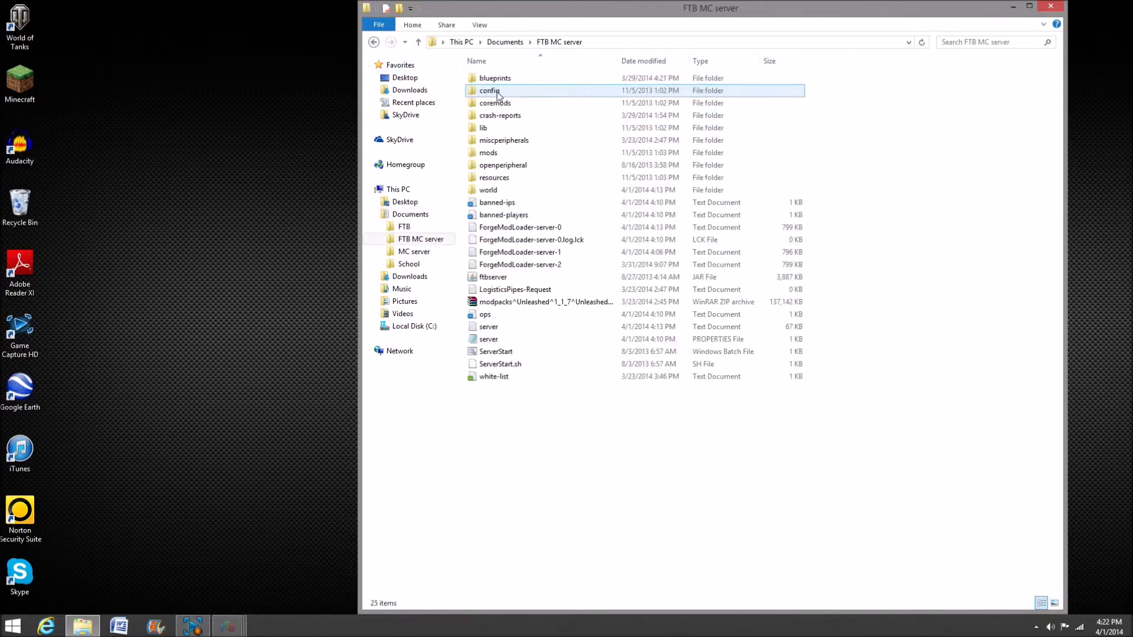
double_click(490, 318)
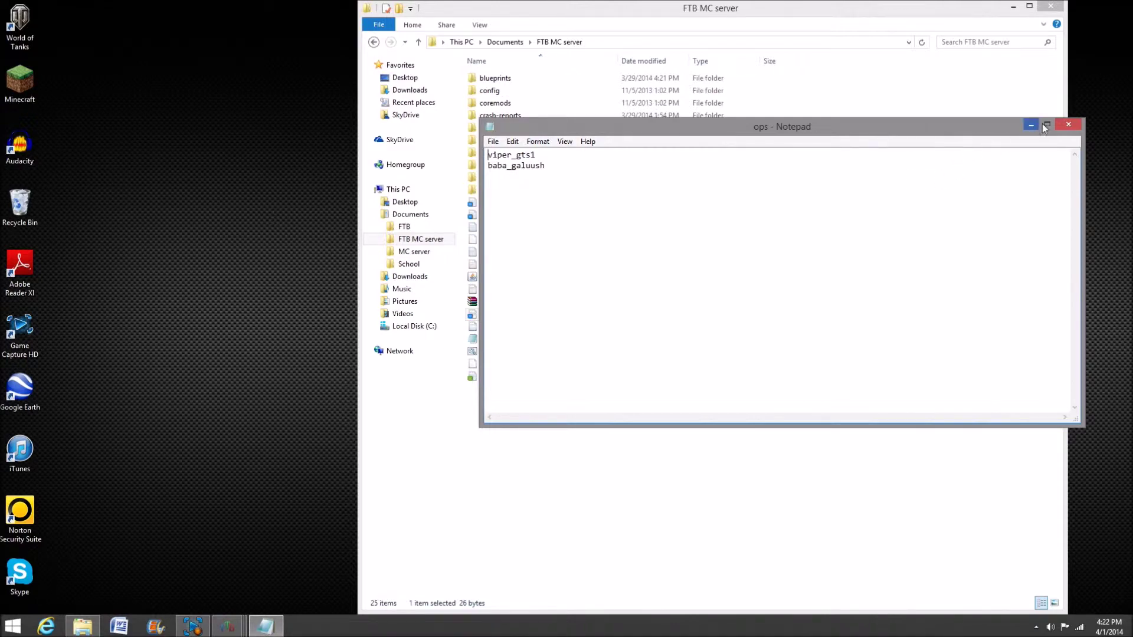
left_click(1068, 124)
- View the server text log and the white-list file in Notepad, closing each one
double_click(484, 327)
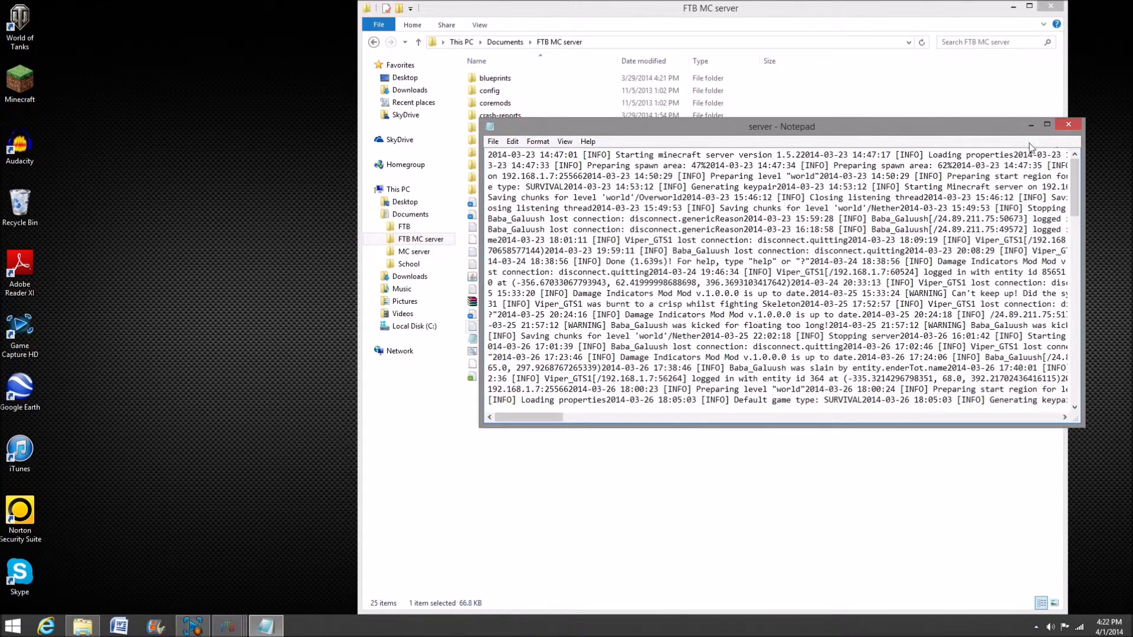
left_click(1067, 124)
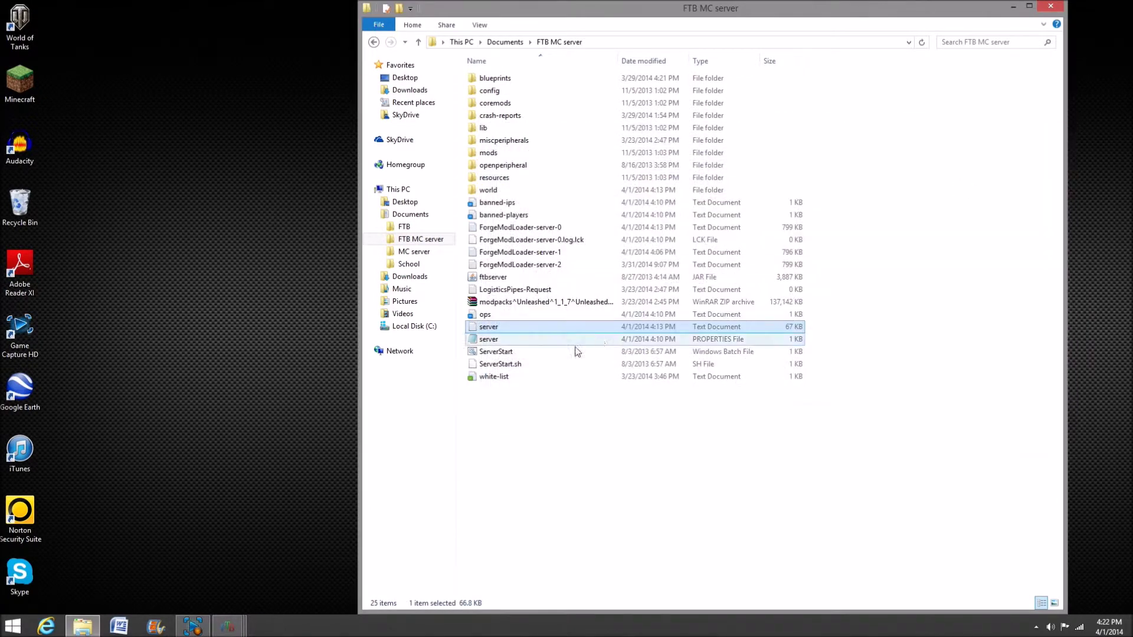
double_click(507, 377)
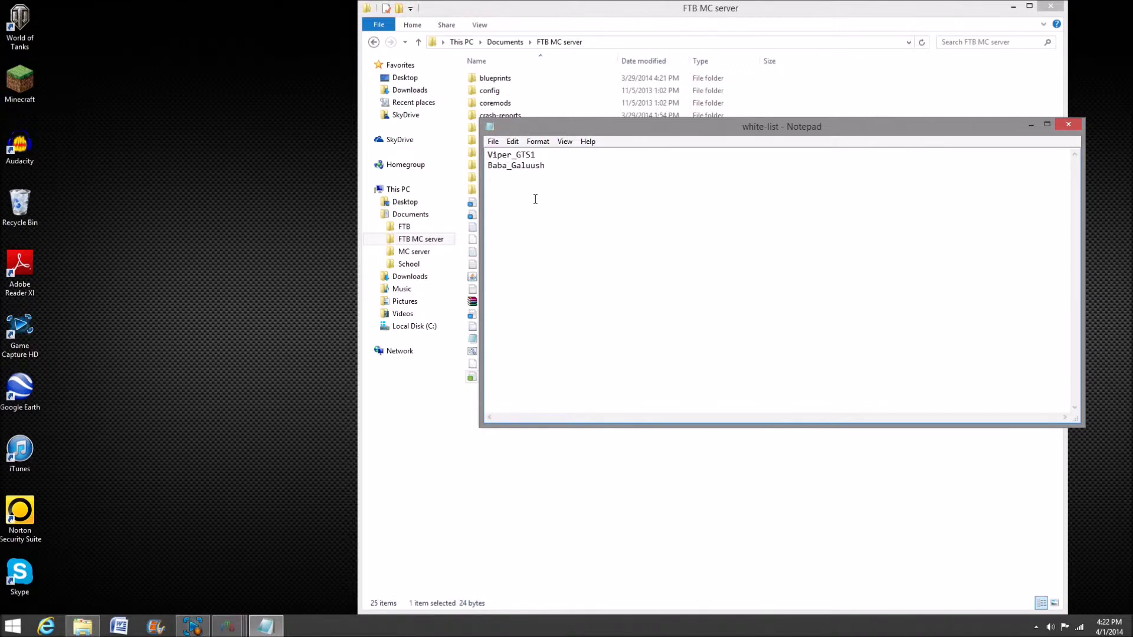
left_click(1069, 123)
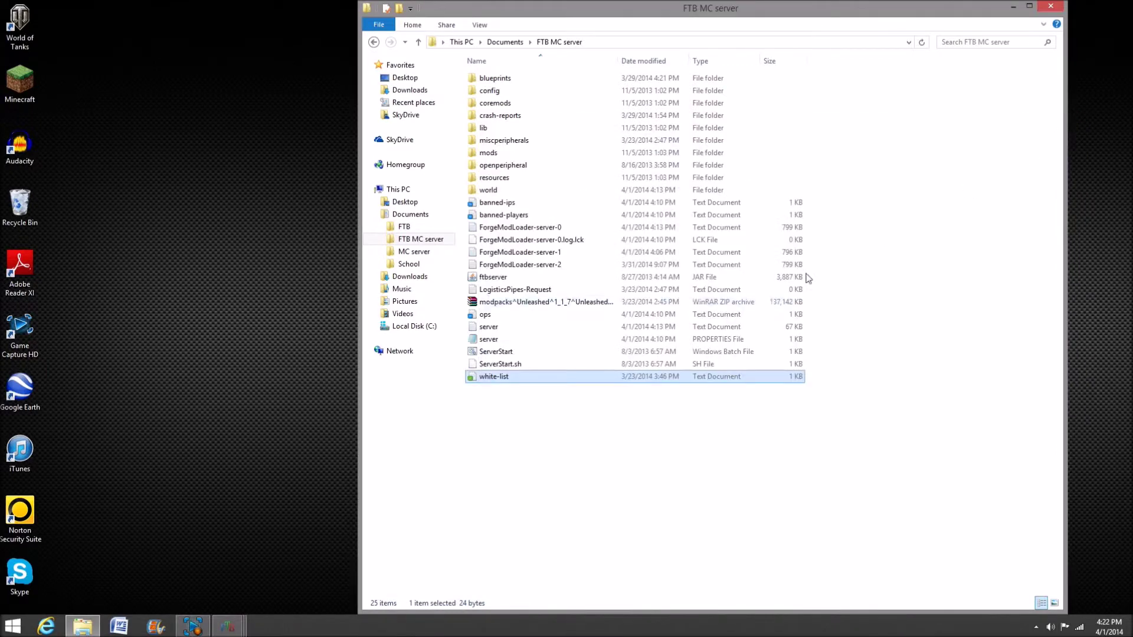
- Open the server properties file in Notepad and review its settings, including the server-ip, spawn-protection and motd lines
double_click(488, 340)
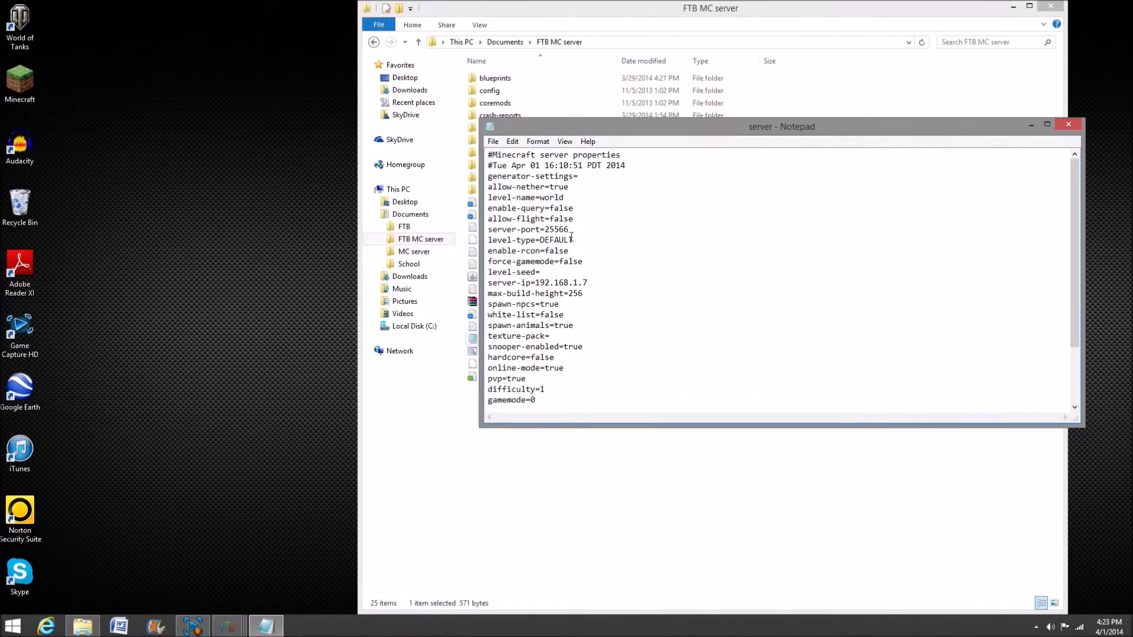
left_click_drag(589, 284, 534, 283)
left_click(705, 271)
scroll(607, 312, "down", 1)
scroll(550, 287, "down", 2)
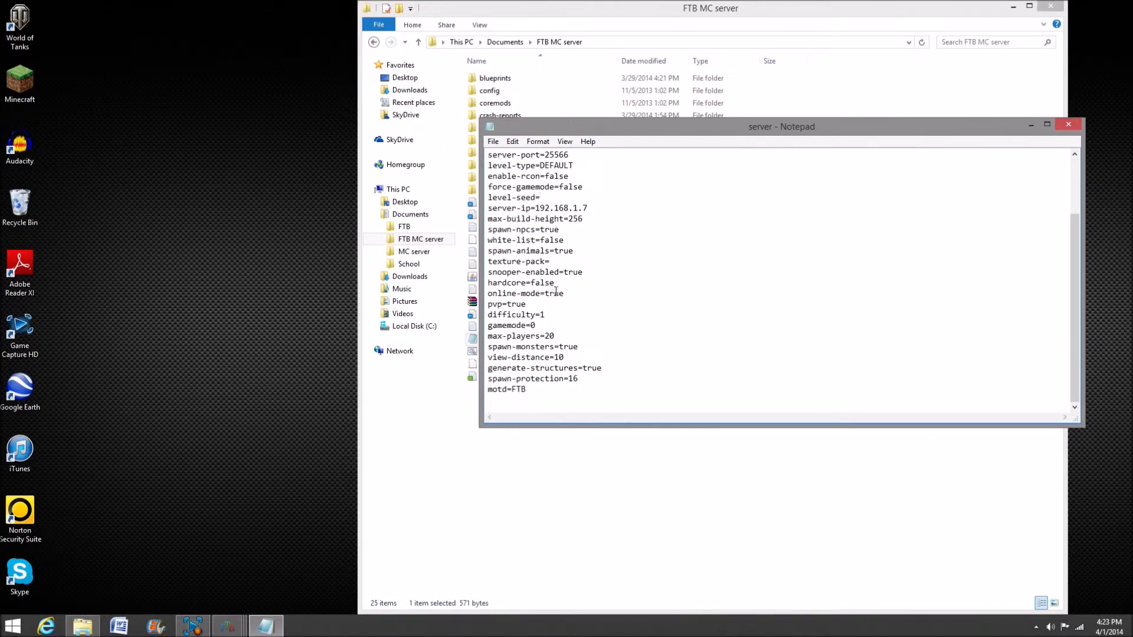
left_click_drag(526, 389, 488, 379)
left_click(547, 398)
key("Return")
scroll(564, 304, "up", 3)
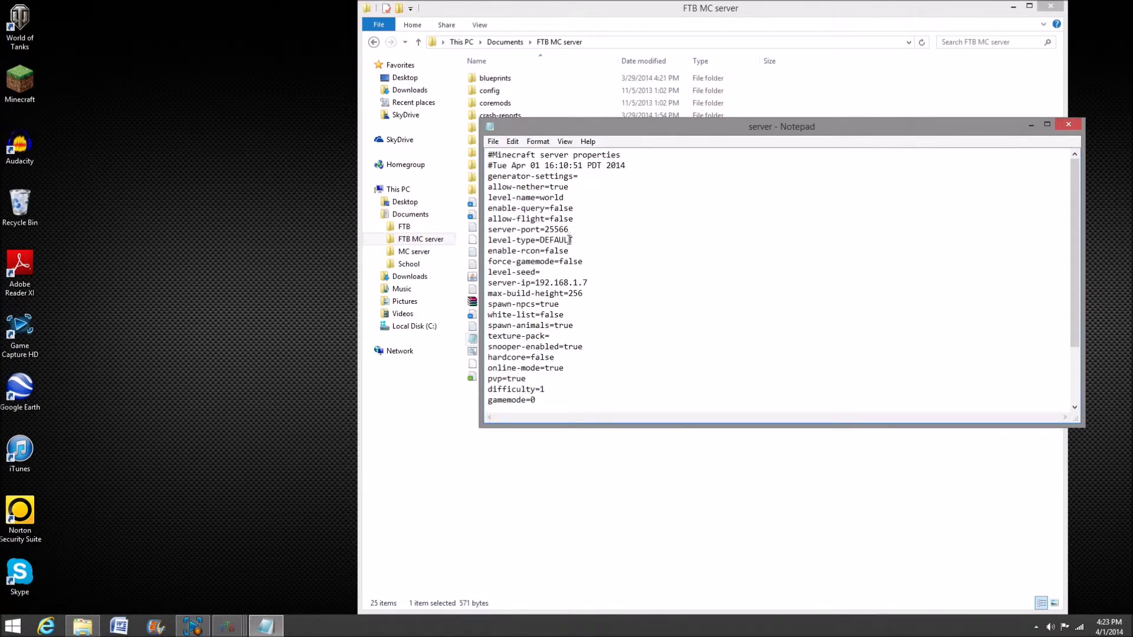
- Highlight the server-ip value, open Command Prompt through a search for cmd, and run ipconfig to look up the computer's IPv4 address
left_click_drag(589, 285, 536, 285)
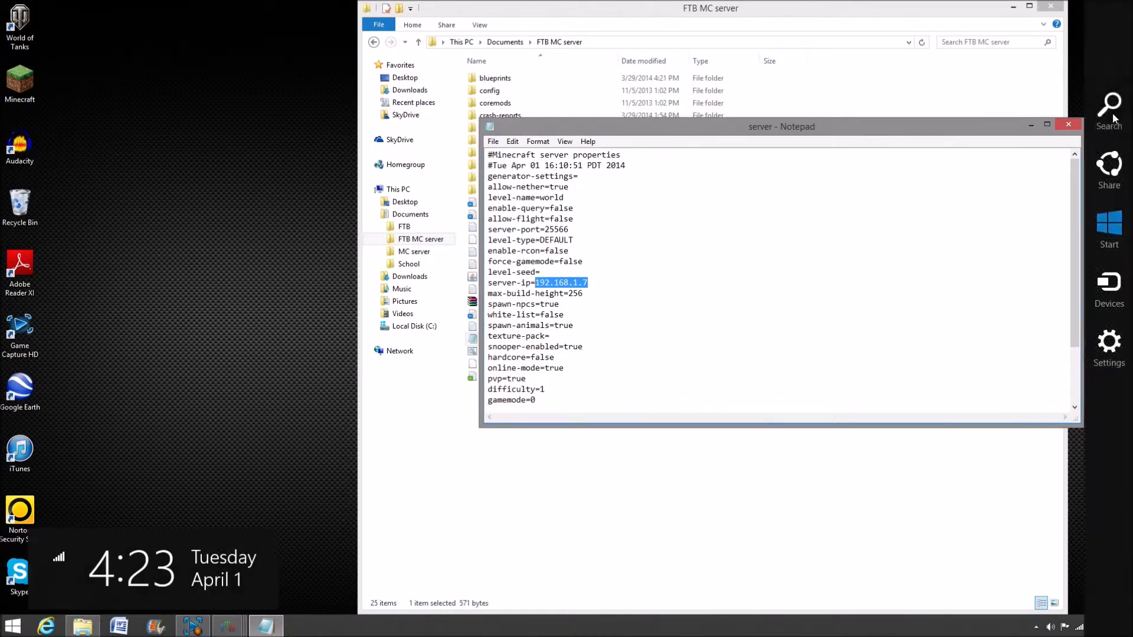
left_click(1112, 112)
type("cm")
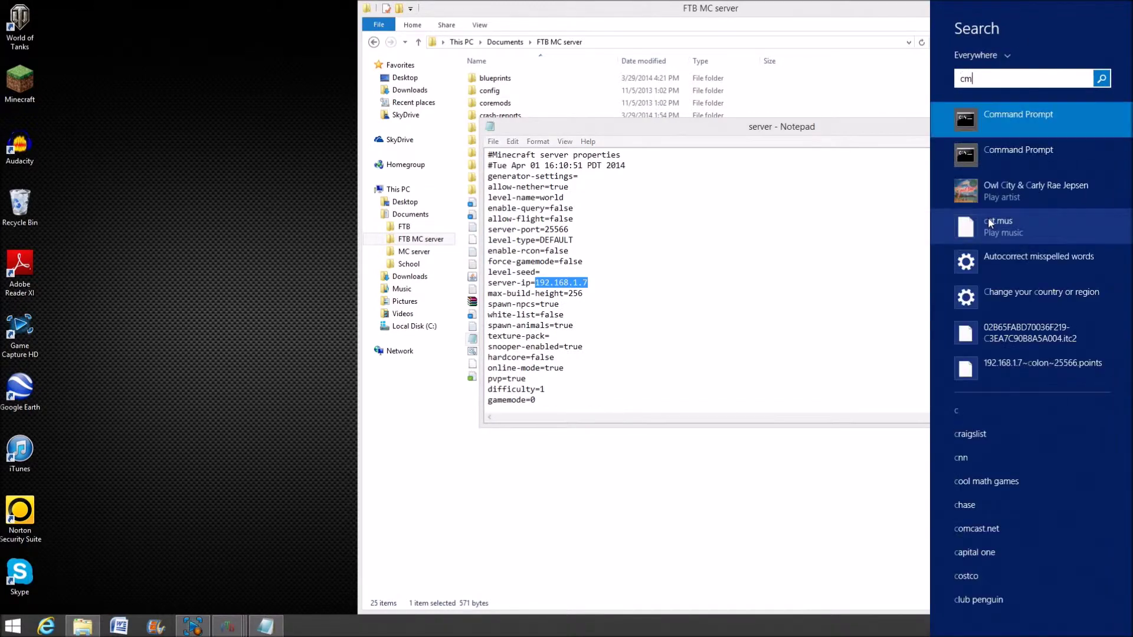
type("d")
left_click(1070, 129)
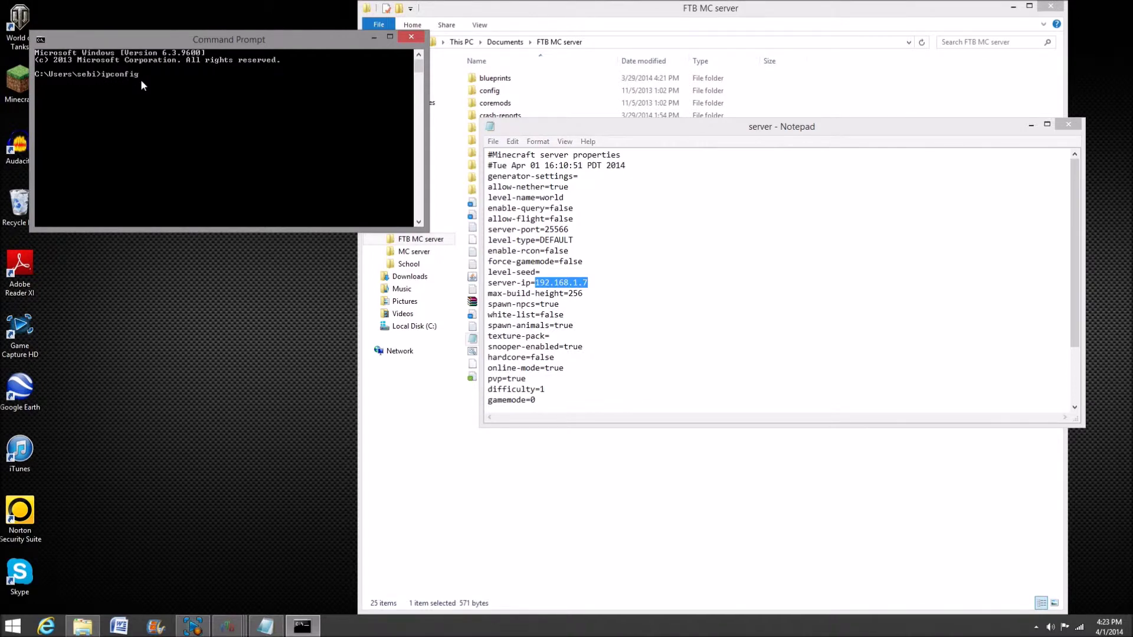
type("ipconfig")
key("Return")
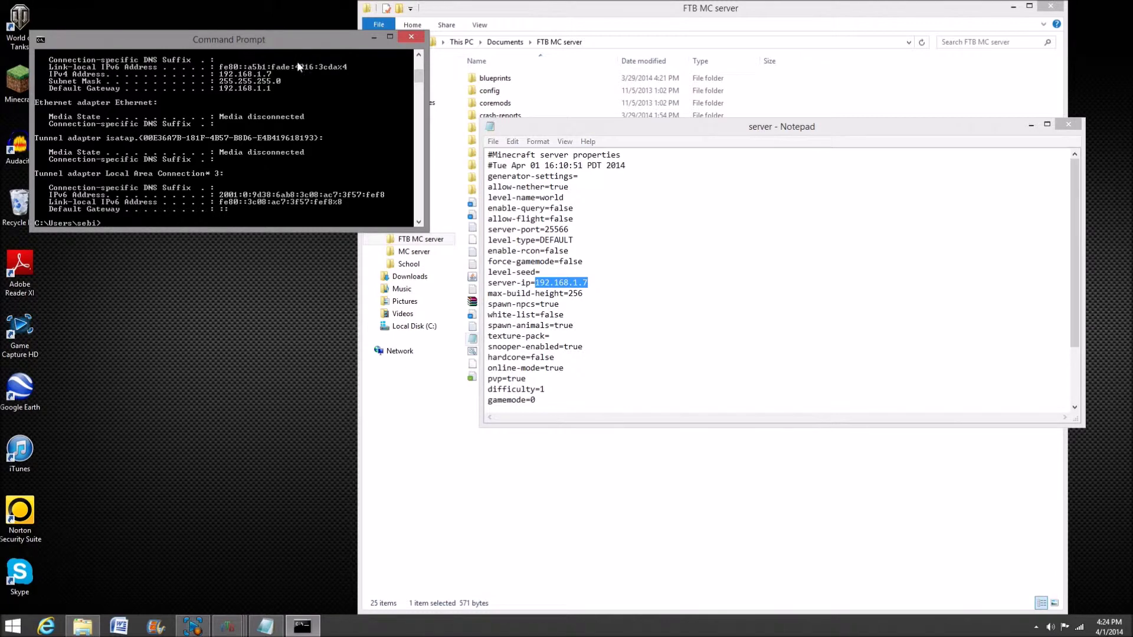
- Highlight the server-port value in the properties file and close Command Prompt
double_click(546, 230)
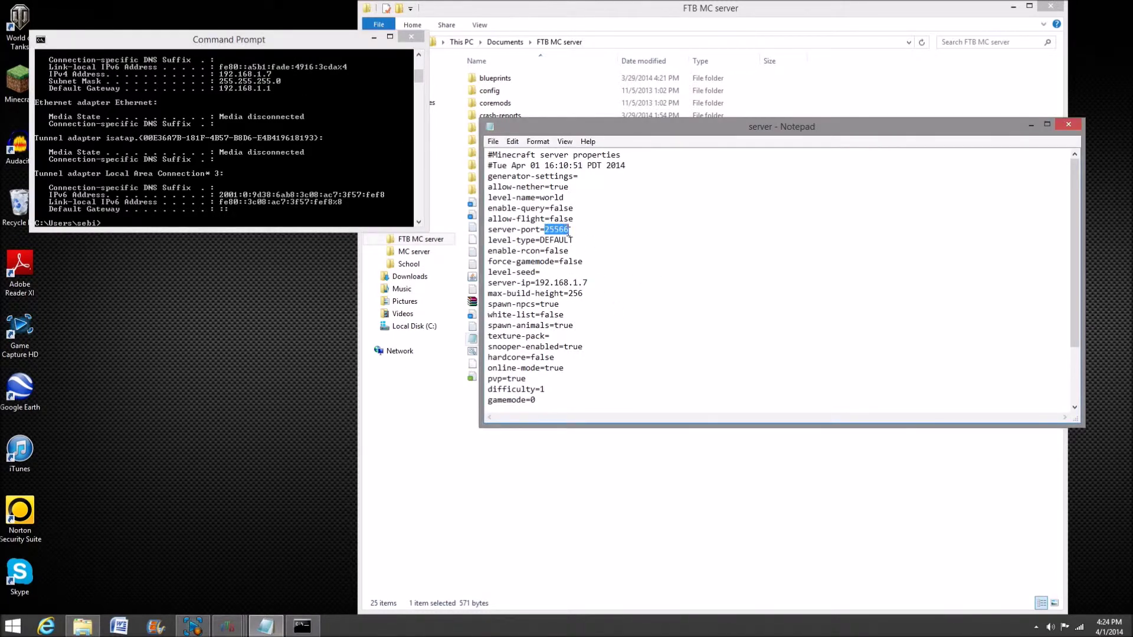
left_click(619, 243)
left_click_drag(546, 230, 573, 230)
left_click(586, 231)
left_click(412, 36)
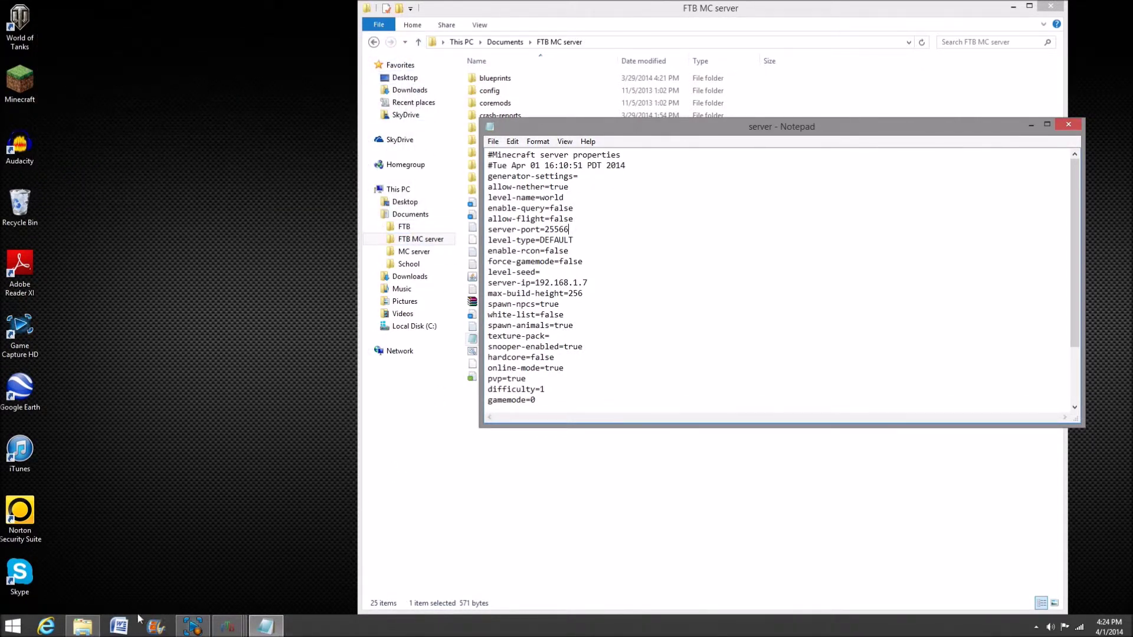
- Open Internet Explorer maximized, go to 192.168.1.1, and log in to the router with the remembered credentials
left_click(46, 628)
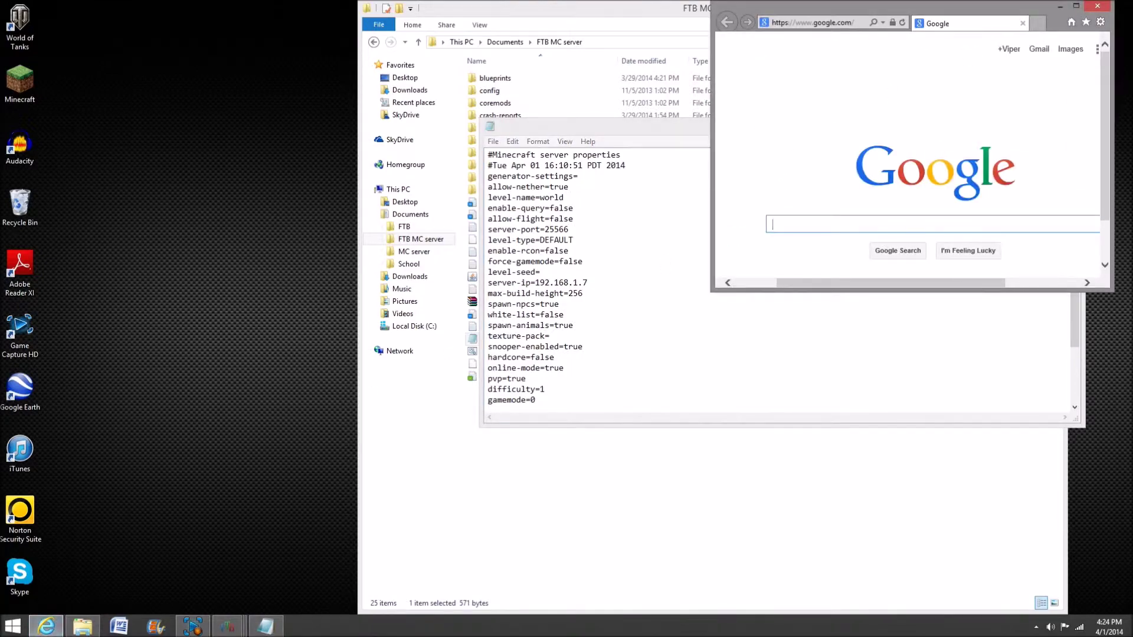
left_click(1075, 7)
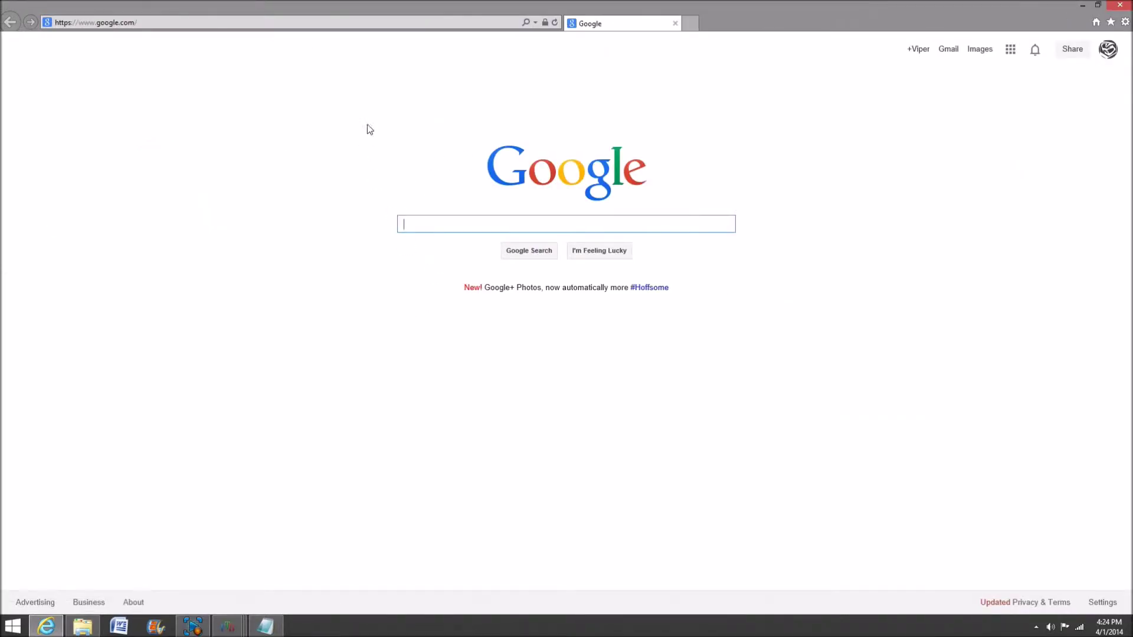
left_click(221, 23)
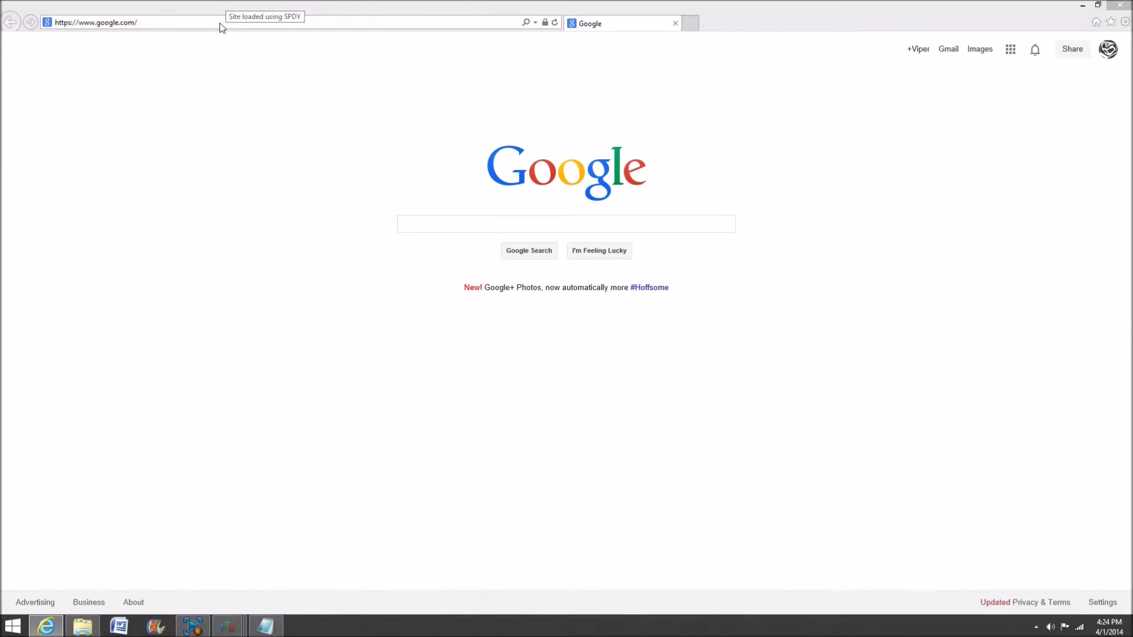
left_click(221, 23)
type("192.")
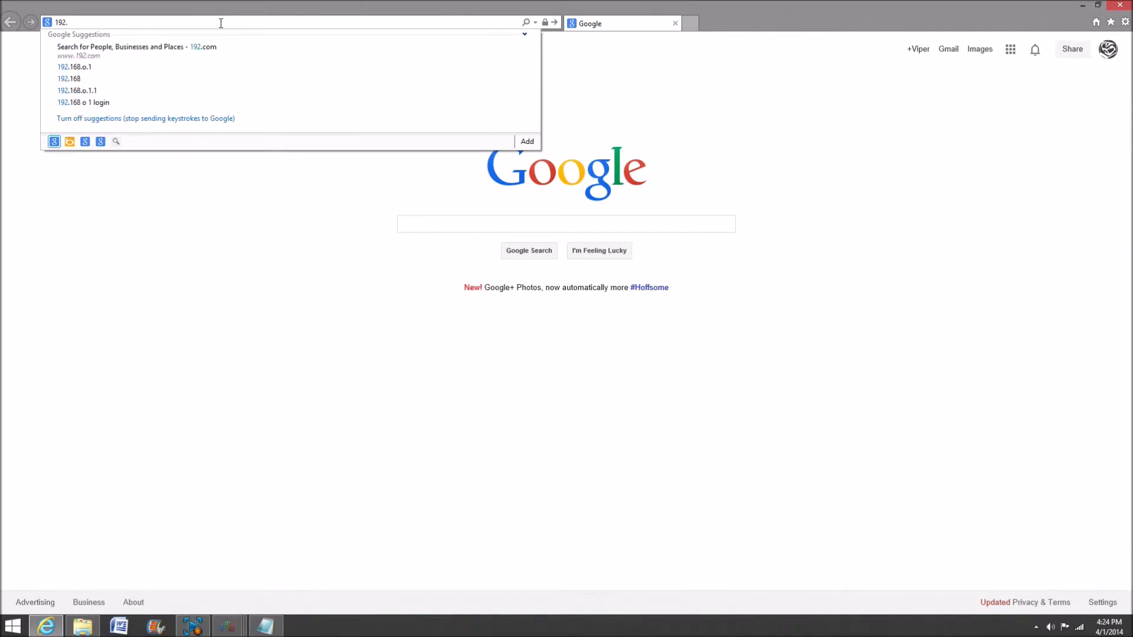
type("168")
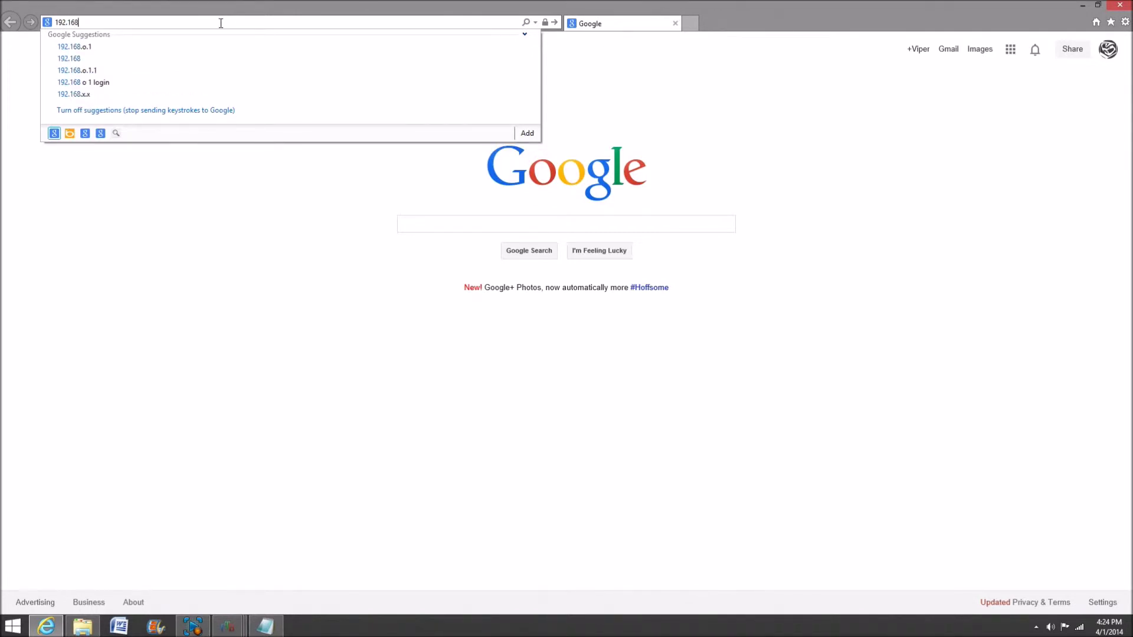
type(".1.1")
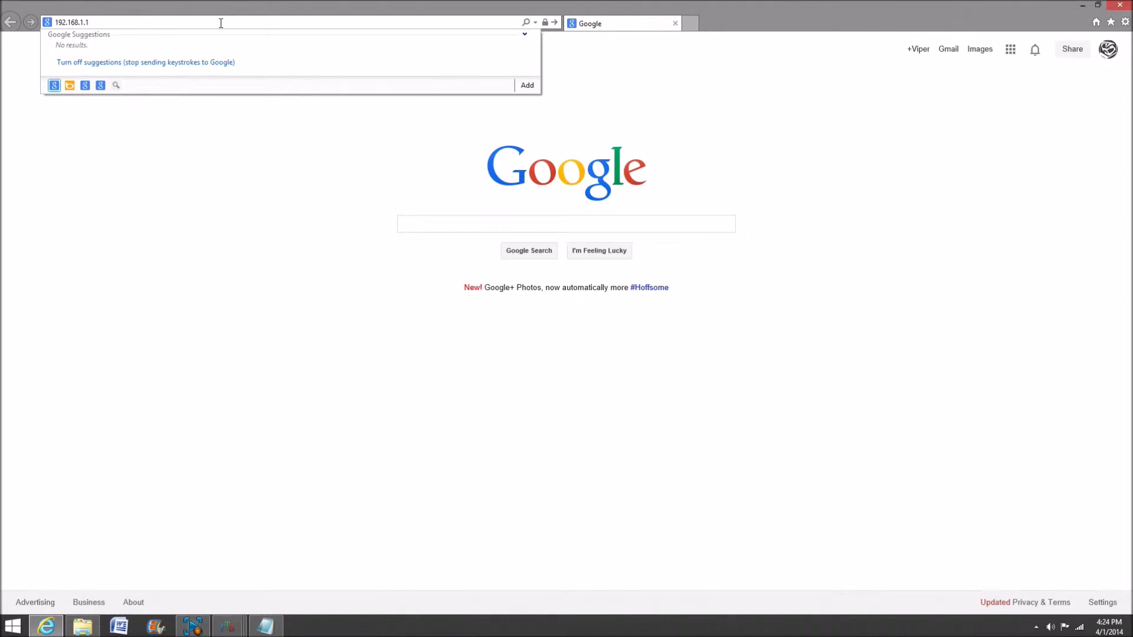
key("Return")
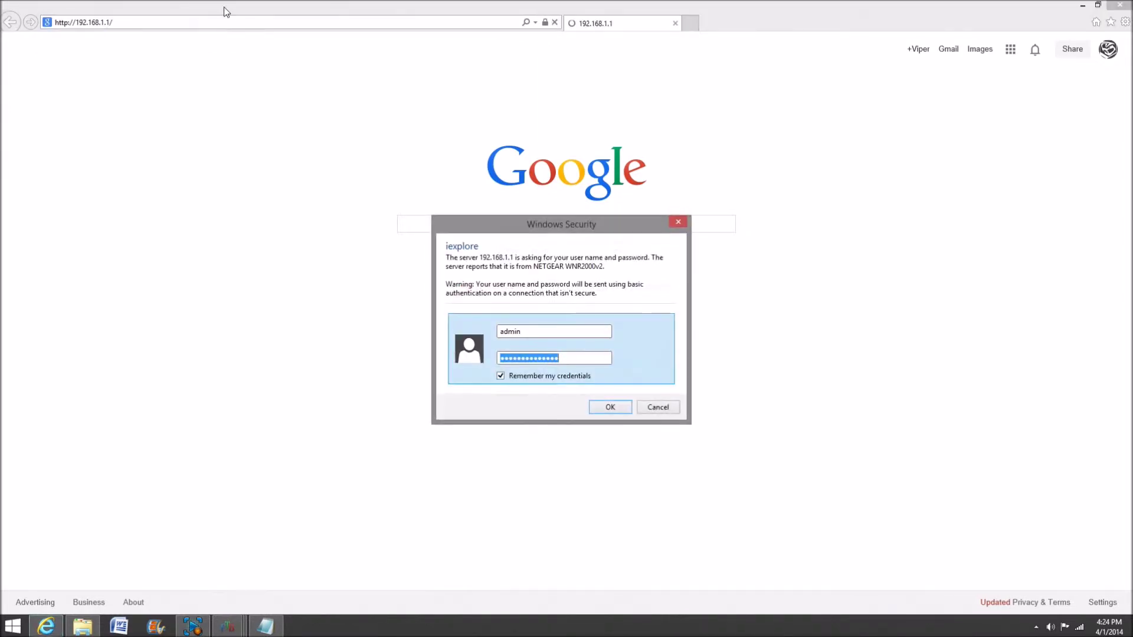
left_click(611, 408)
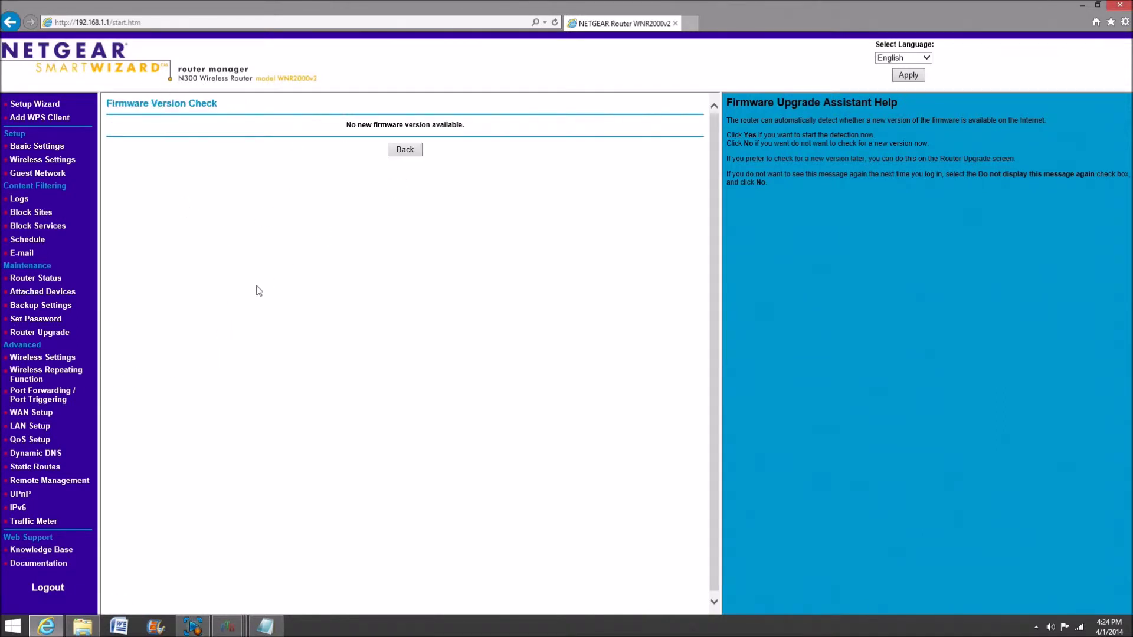
- Open the router's Port Forwarding / Port Triggering page and compare the MC server and FTP entries with the server properties file
left_click(45, 398)
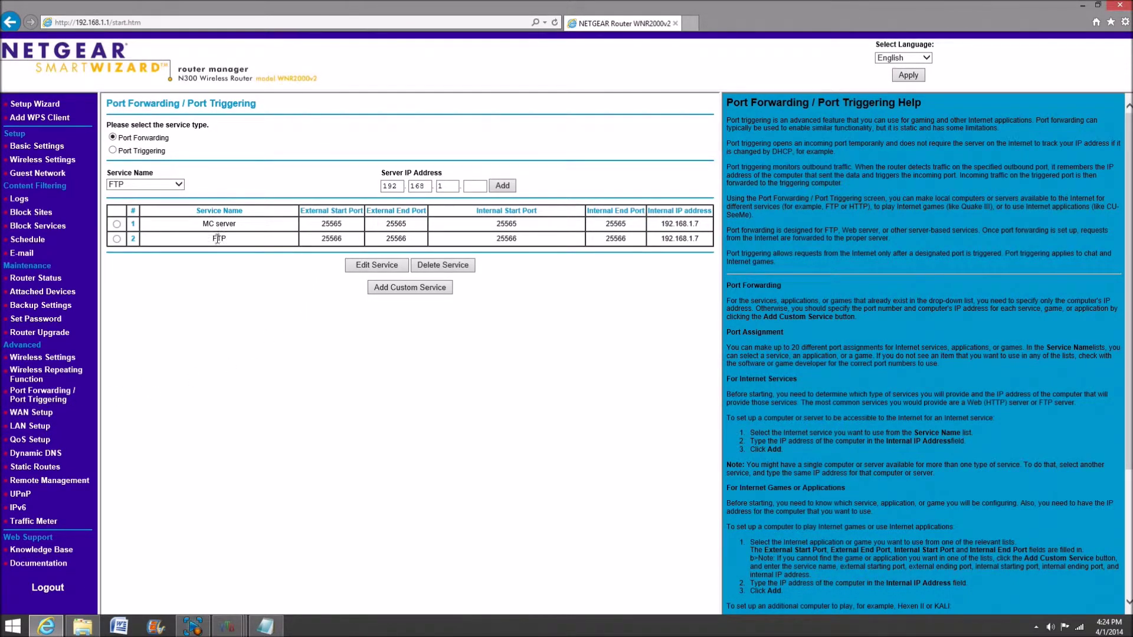
left_click_drag(212, 240, 247, 237)
left_click_drag(203, 224, 254, 221)
left_click(263, 324)
left_click(268, 629)
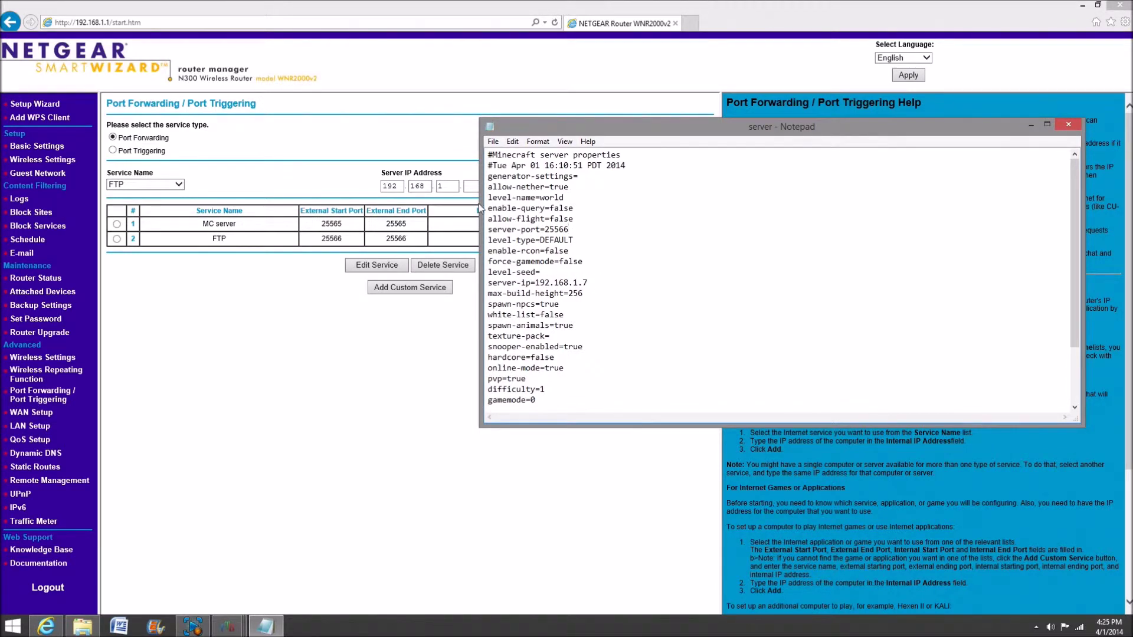
left_click(465, 188)
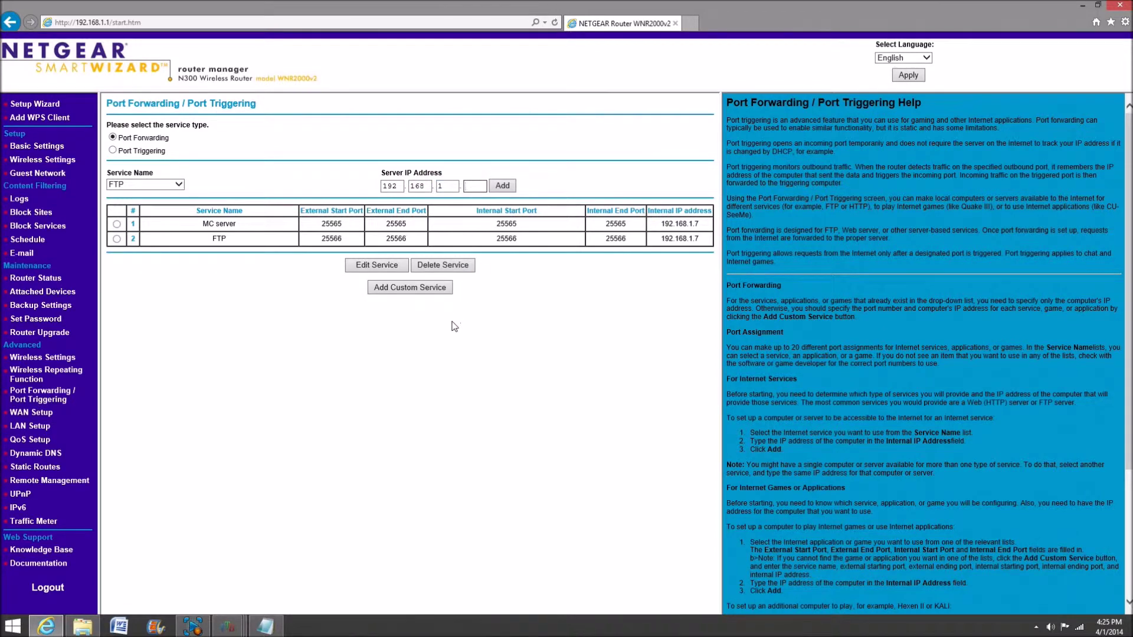
- Select the FTP entry in the port forwarding table and open it for editing
left_click(116, 239)
left_click(472, 186)
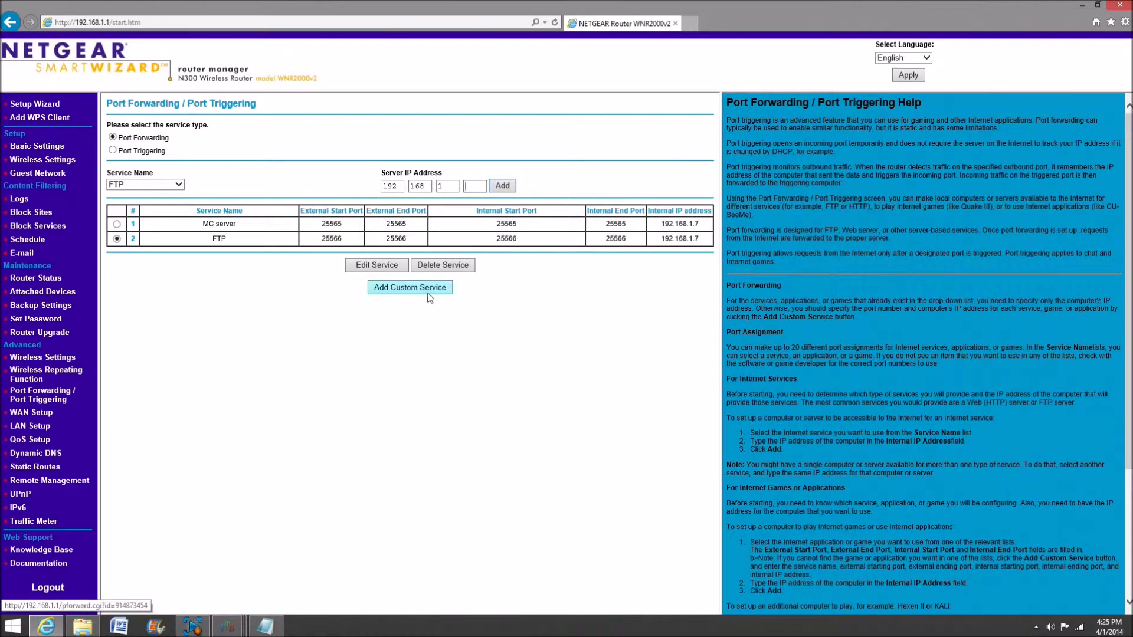
left_click(405, 263)
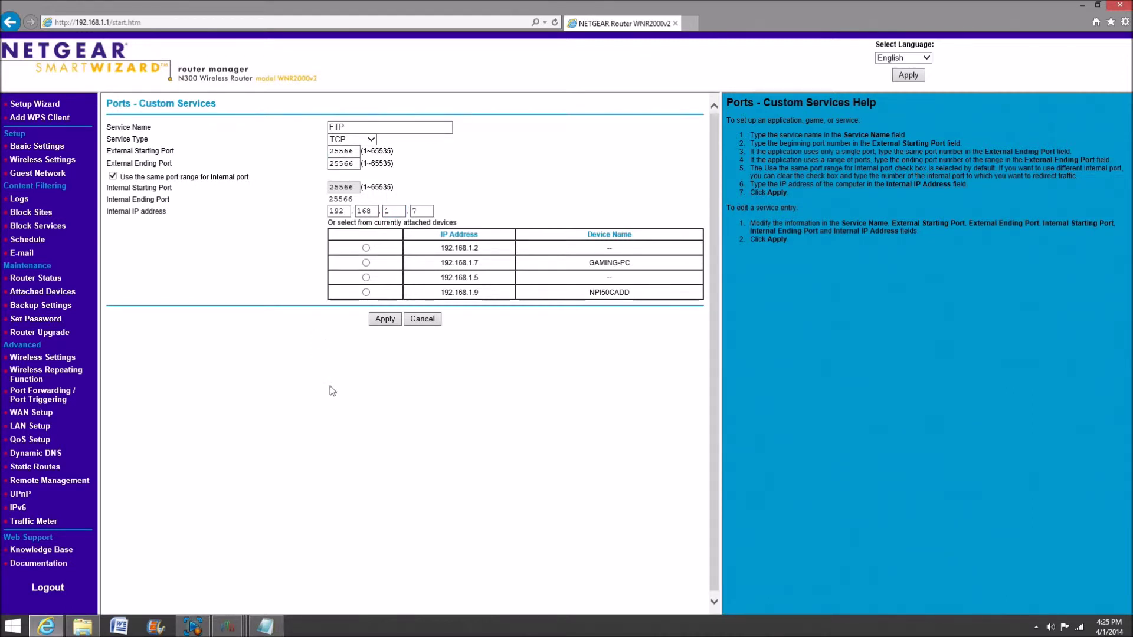
- Check the server port in the properties file, close it, and apply the FTP service with attached device GAMING-PC at 192.168.1.7
left_click(267, 626)
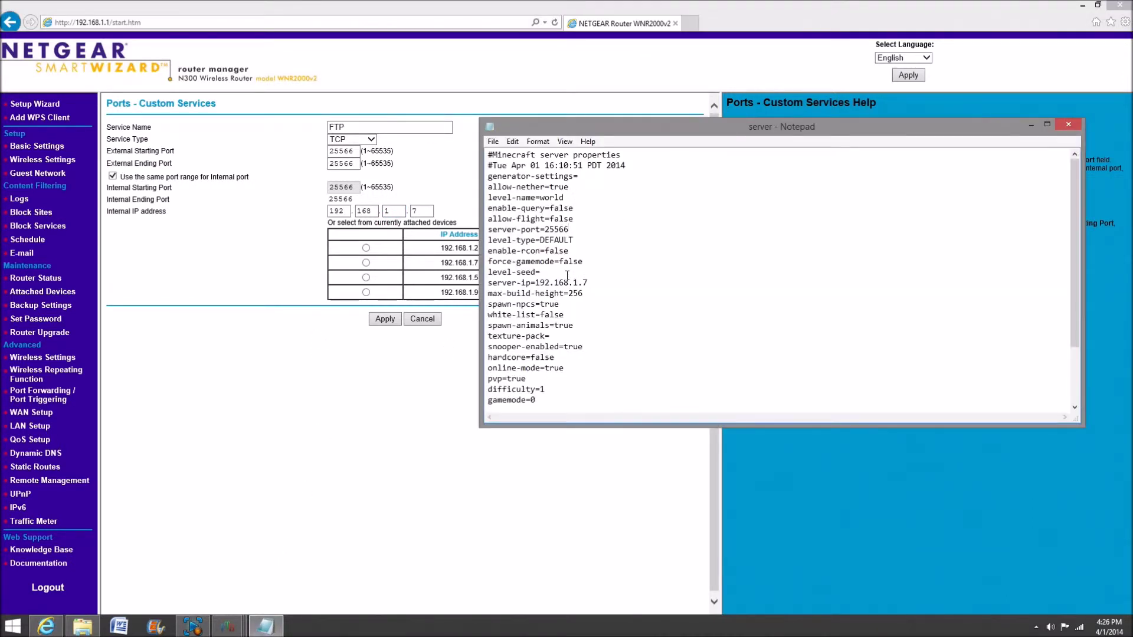
left_click_drag(567, 229, 549, 230)
left_click(1068, 124)
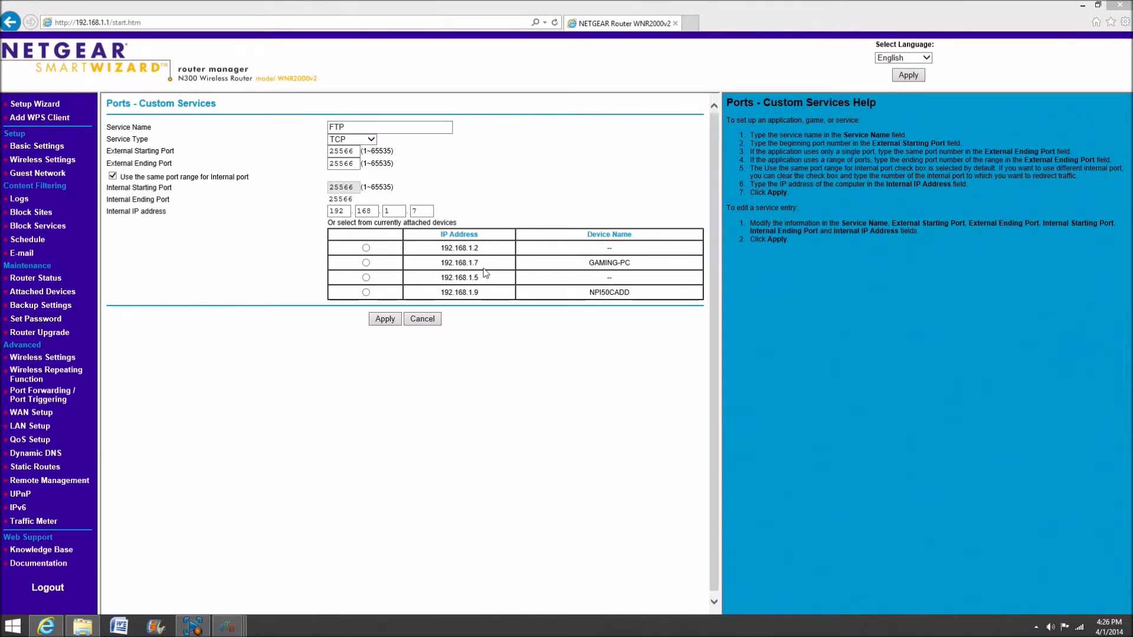
left_click(365, 263)
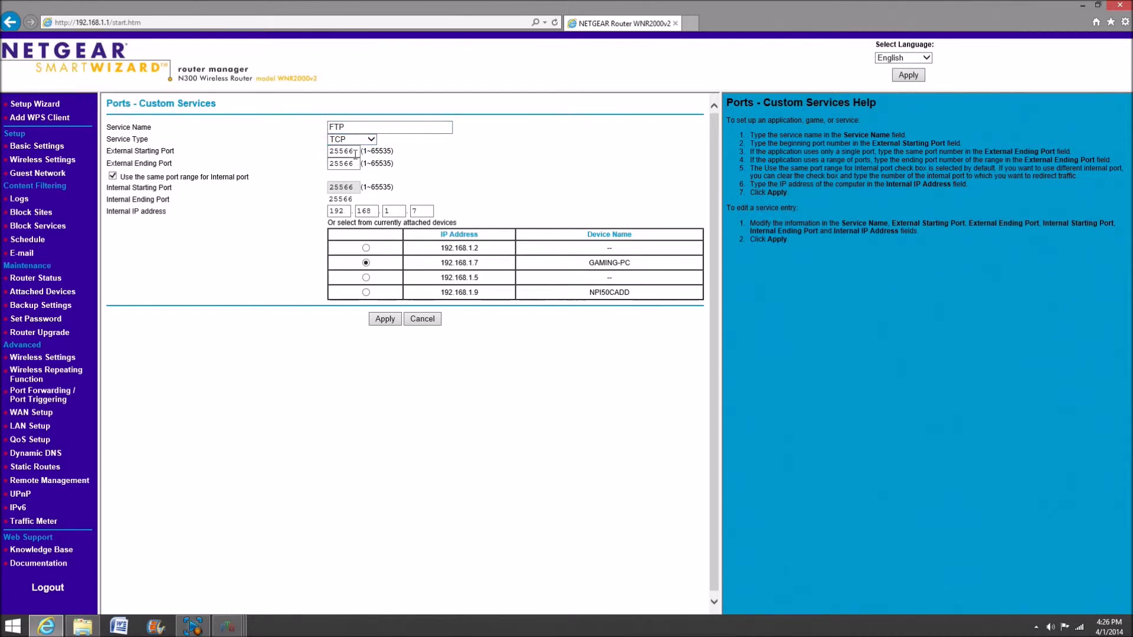
left_click(385, 322)
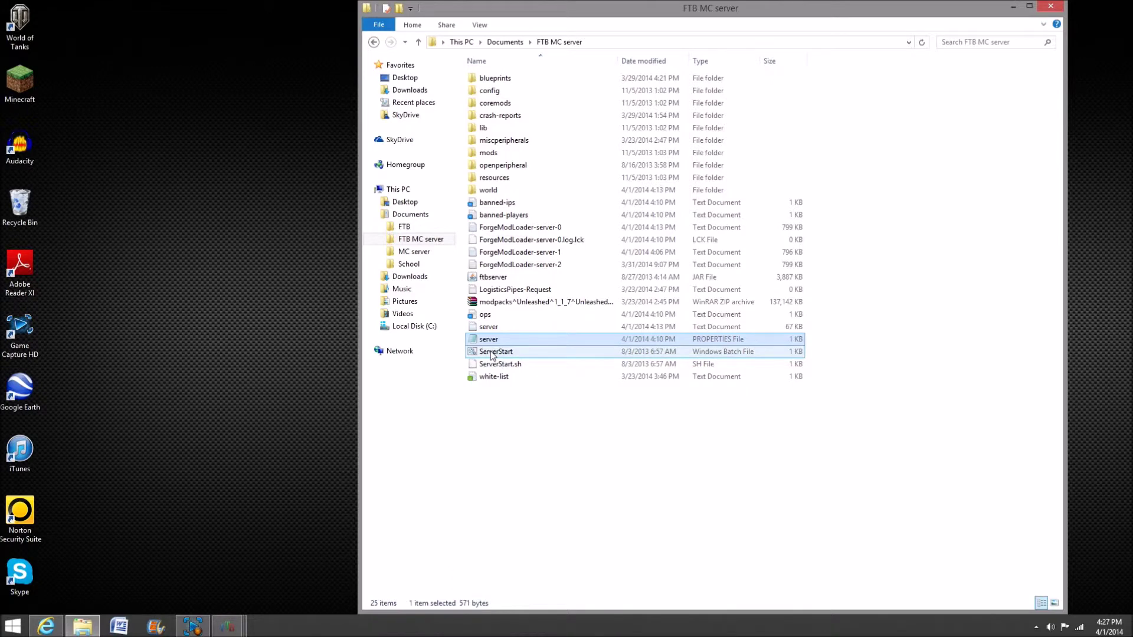
- Run the ServerStart batch file to launch the Minecraft server, and shut it down with the stop command
double_click(490, 353)
left_click(476, 377)
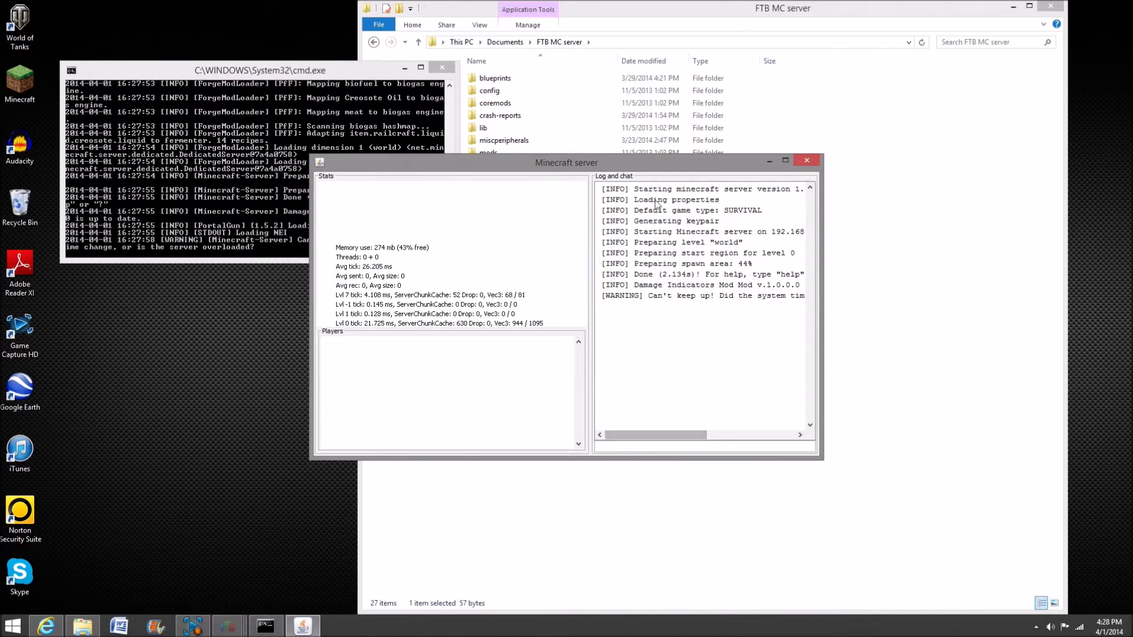
left_click(665, 447)
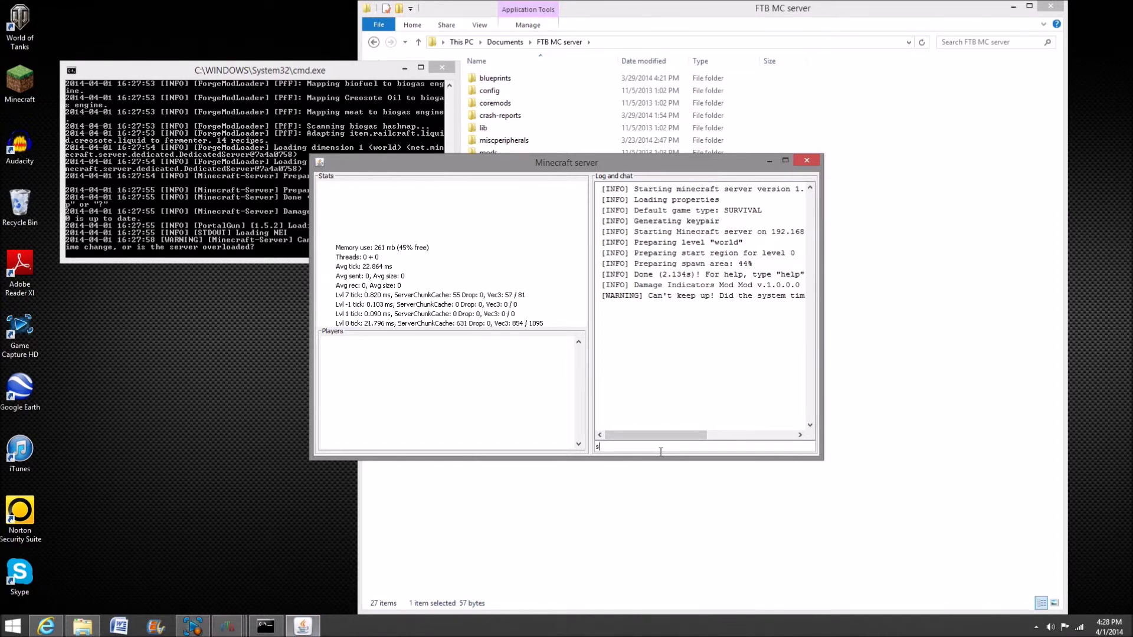
type("stop")
key("Return")
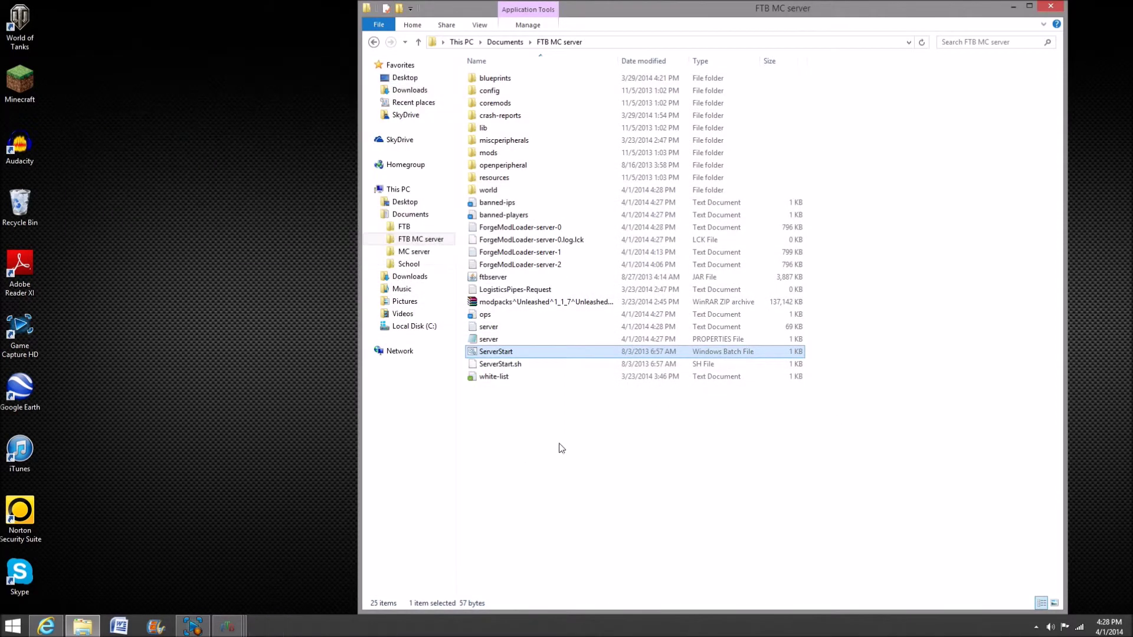
- Run ServerStart again from the FTB MC server folder and switch to the FTB Unleashed game window
double_click(502, 353)
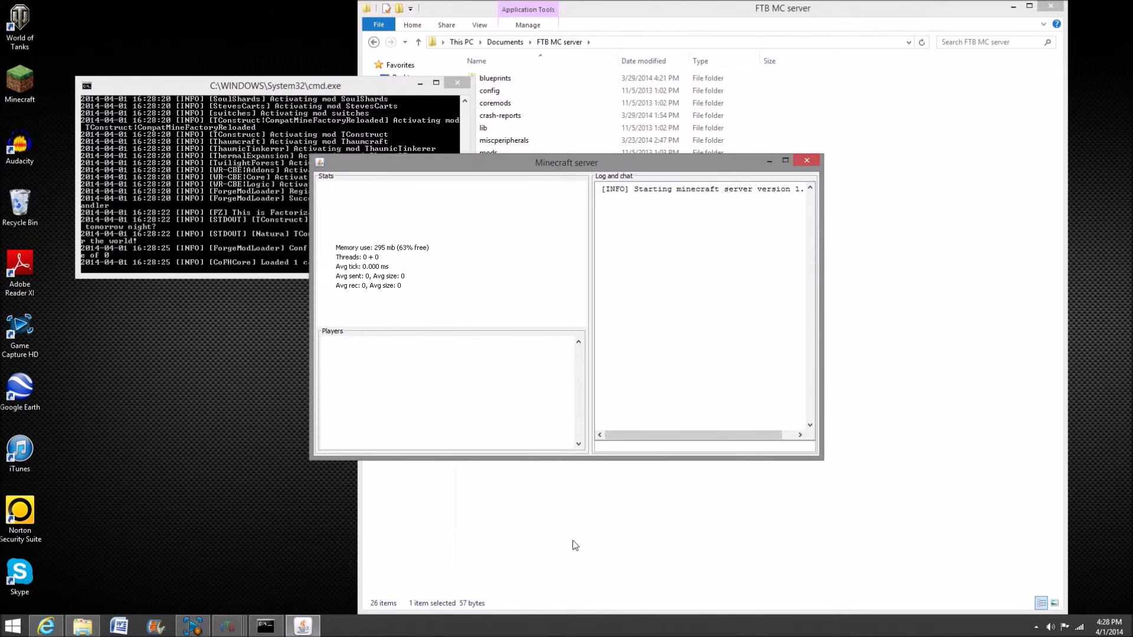
mouse_move(307, 620)
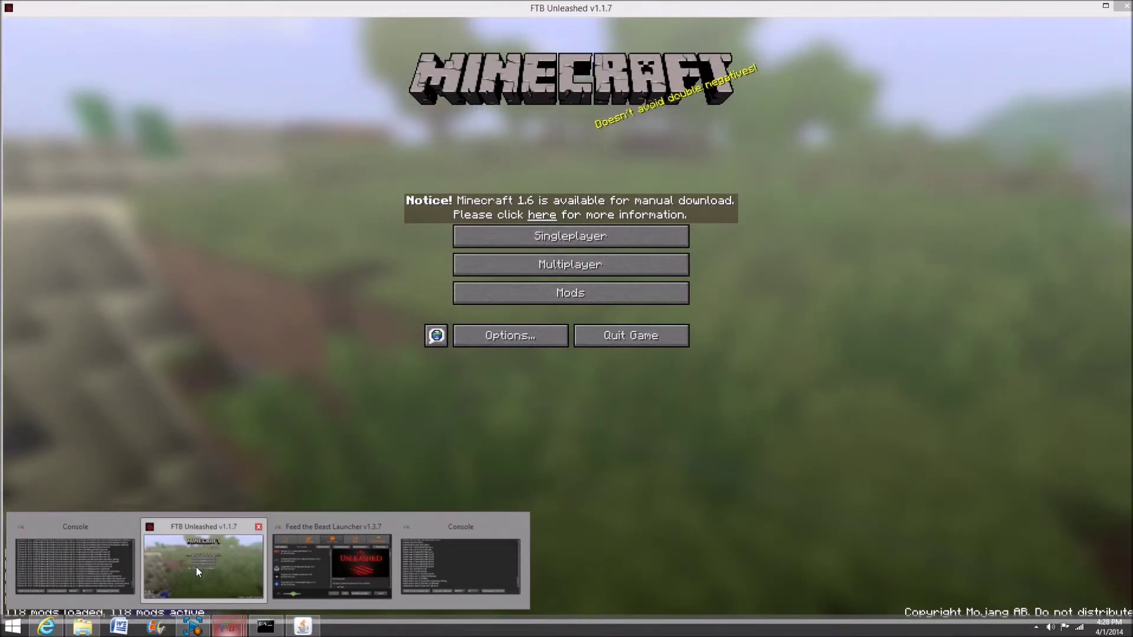
left_click(196, 568)
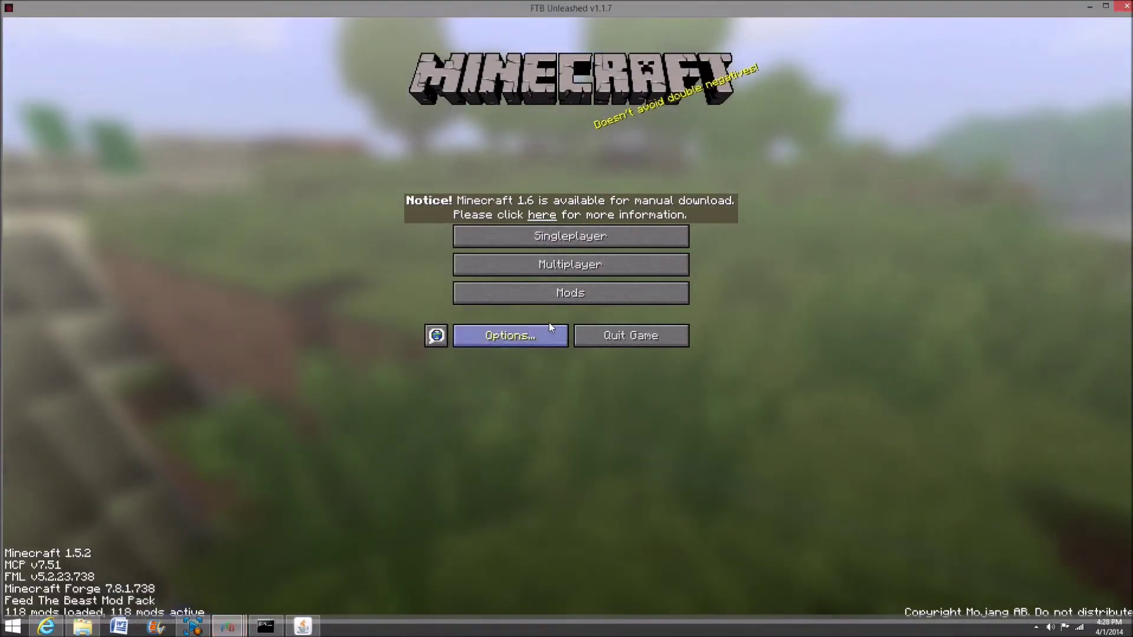
- Open the multiplayer server list, view the form for adding a server, and cancel it
left_click(564, 265)
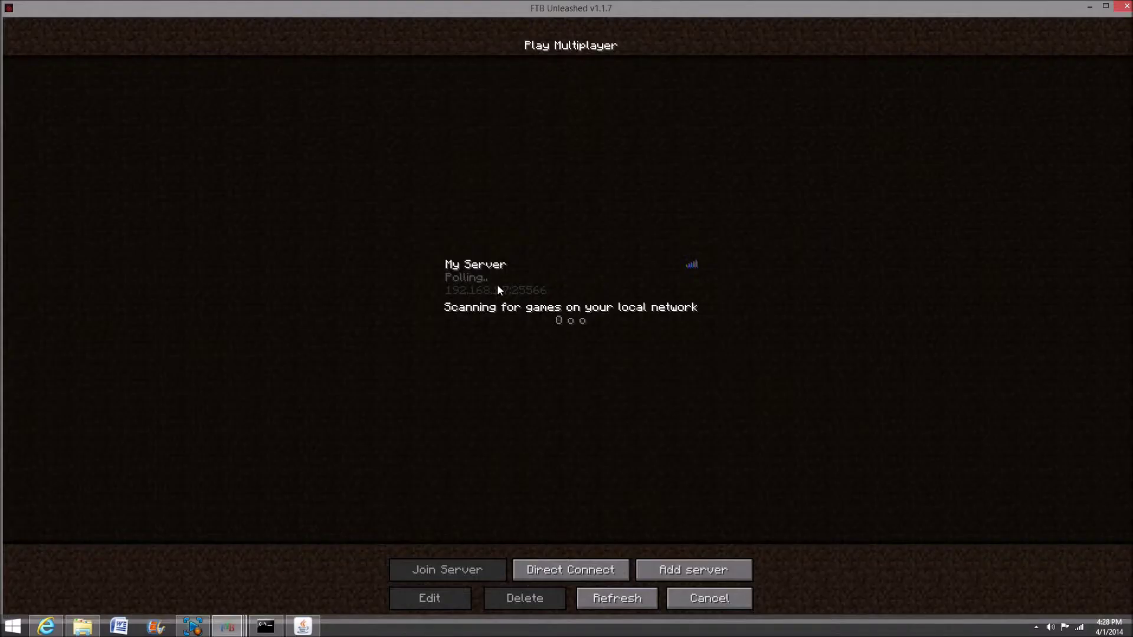
left_click(716, 572)
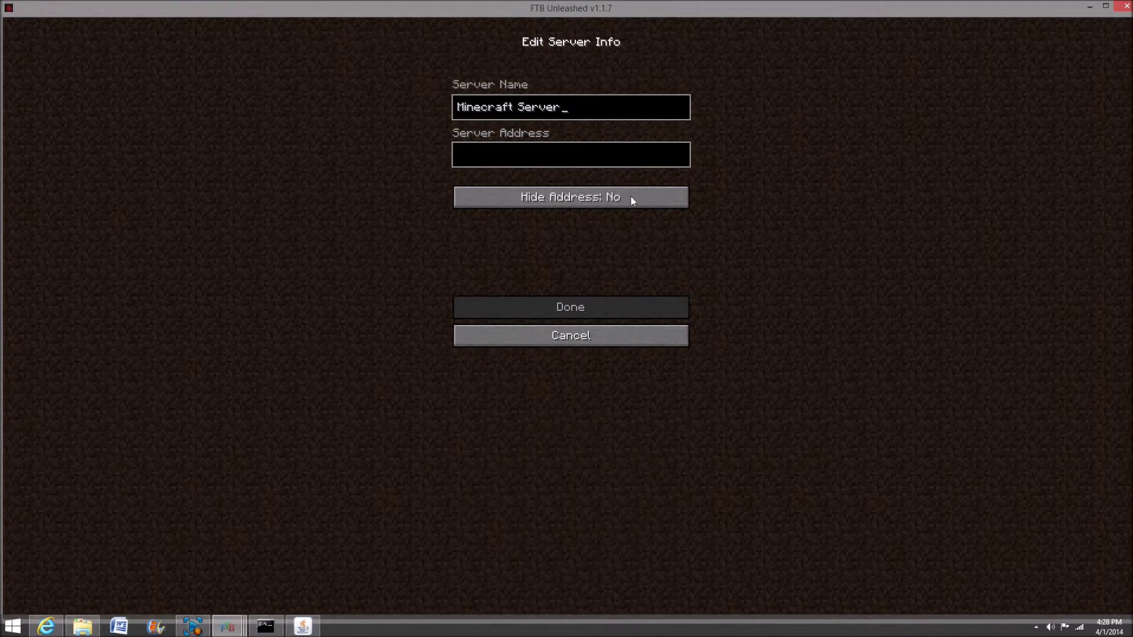
left_click(595, 332)
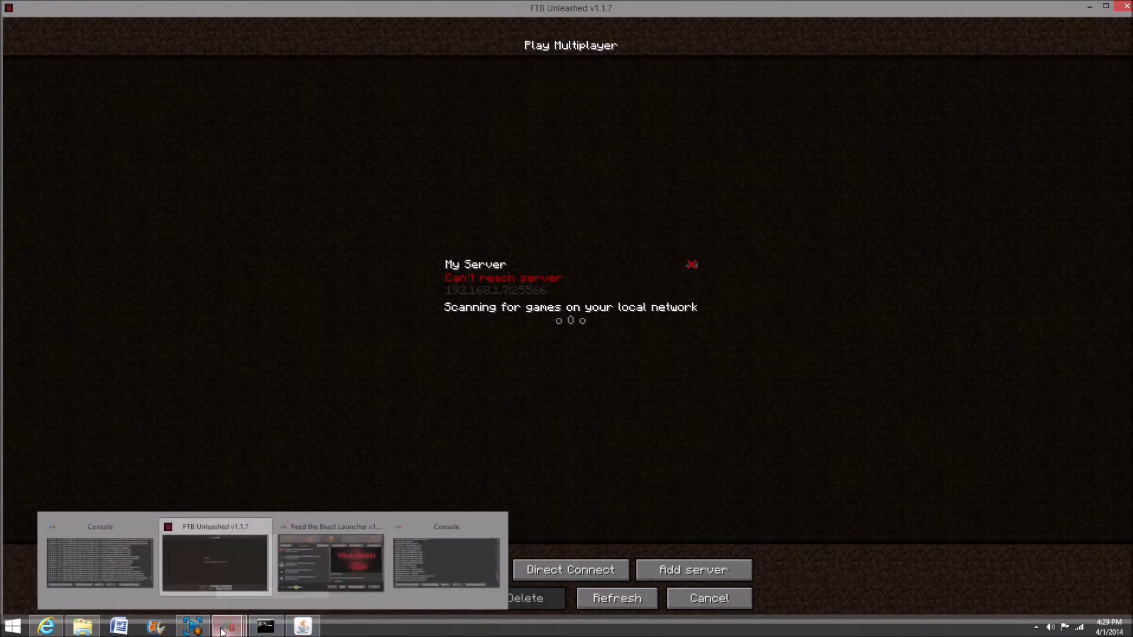
- Check the server port in the properties file from the FTB MC server folder, and close the file and folder
mouse_move(82, 626)
left_click(82, 569)
double_click(496, 376)
left_click(552, 236)
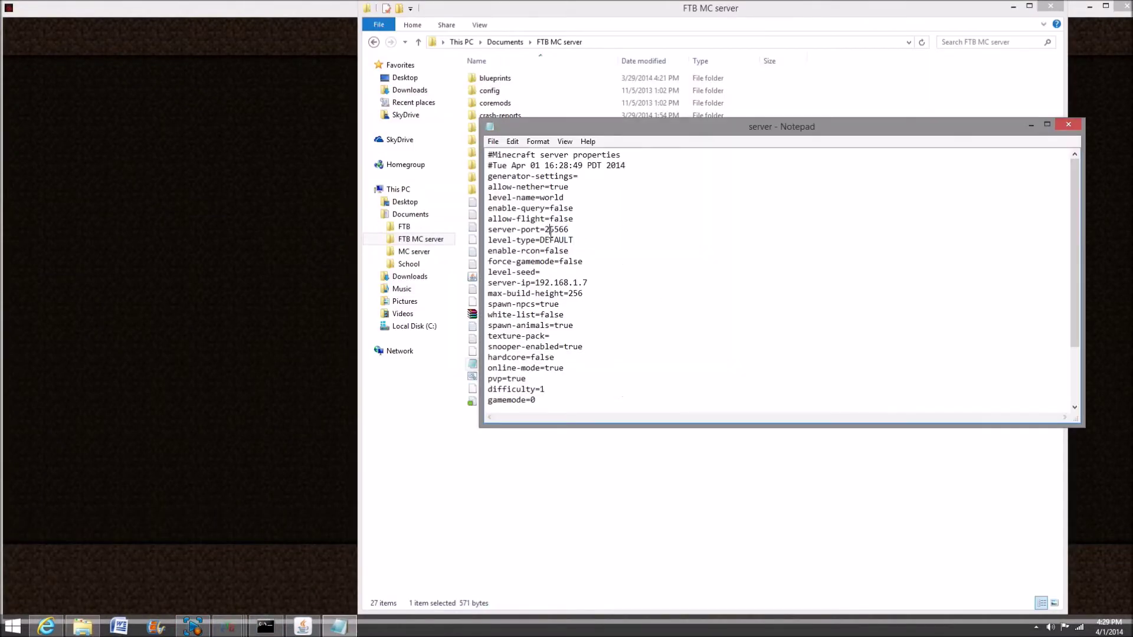
left_click(1068, 124)
left_click(1050, 6)
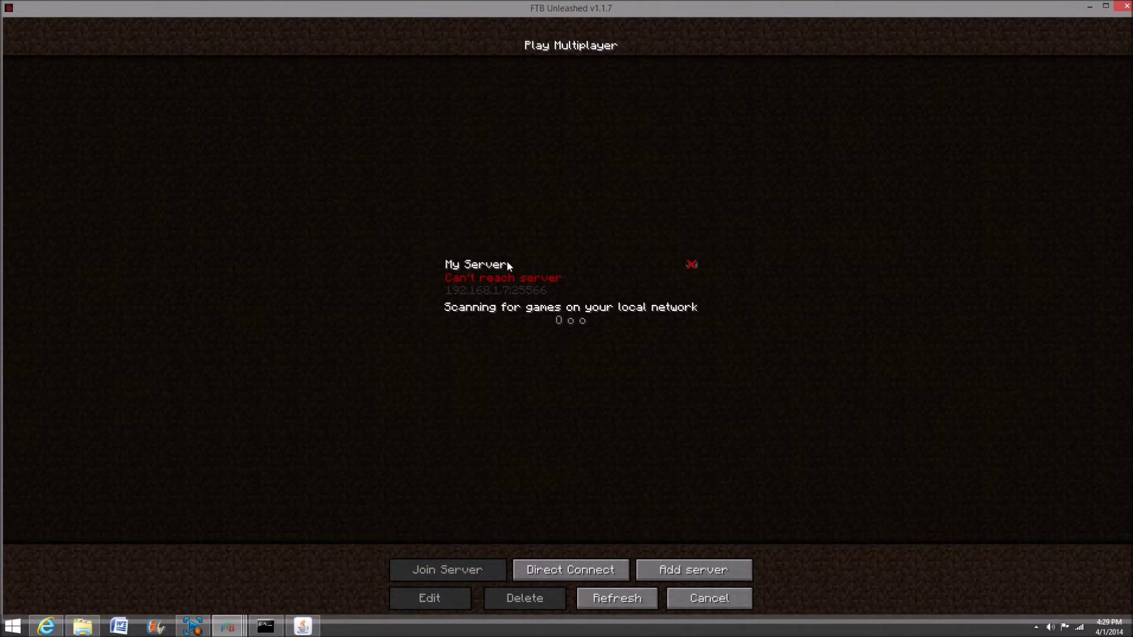
- Refresh the multiplayer server list, look at the Minecraft server window, and join My Server
left_click(648, 597)
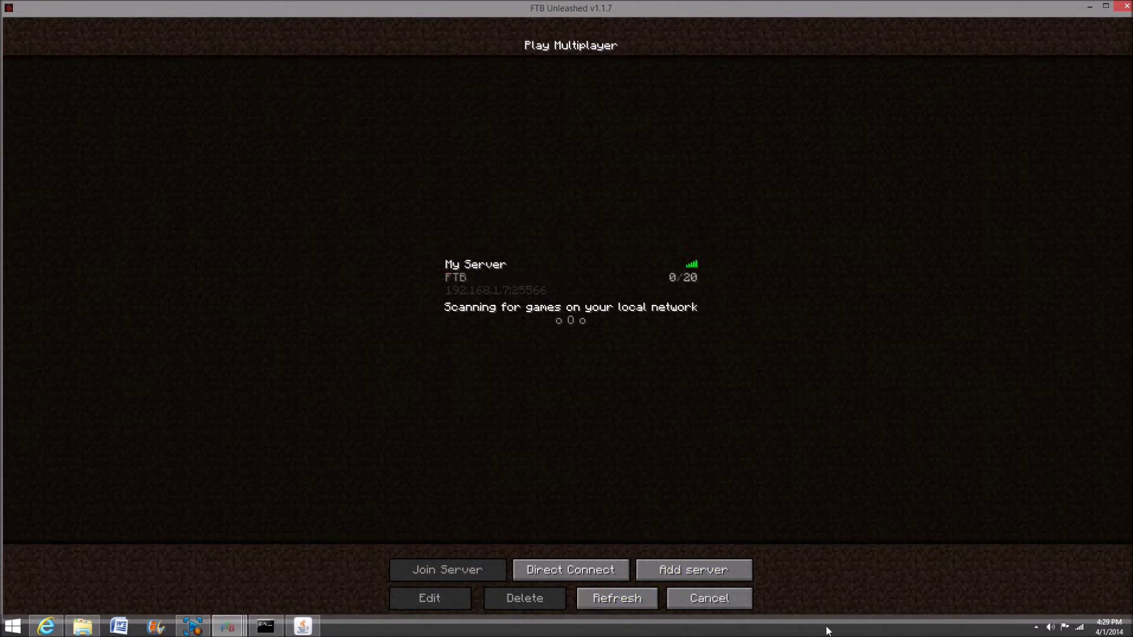
left_click(303, 627)
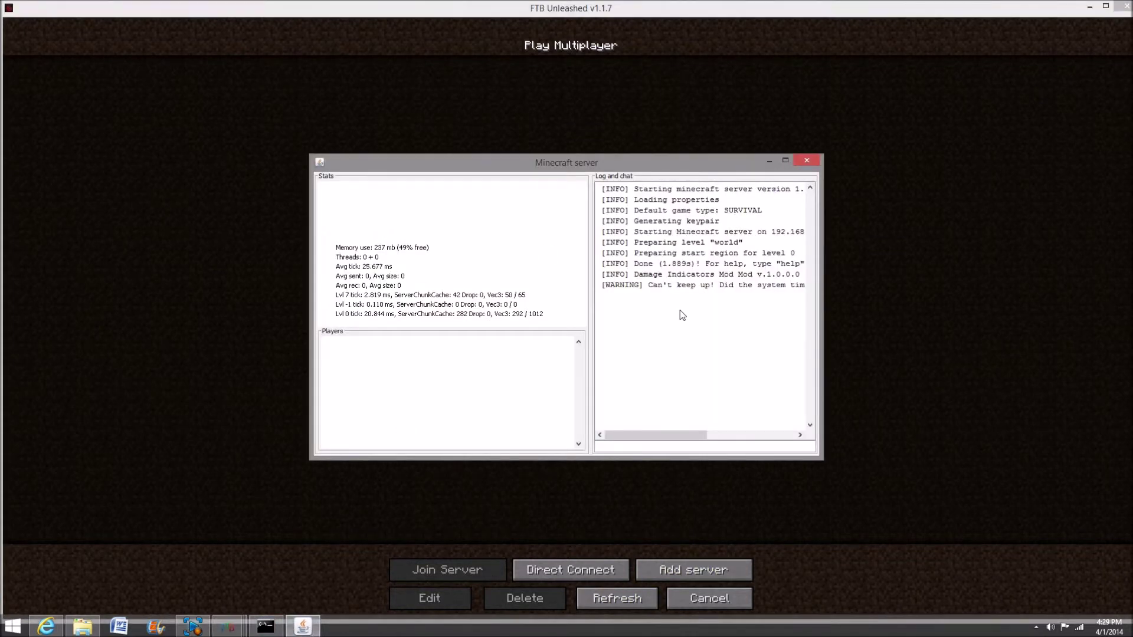
left_click(303, 627)
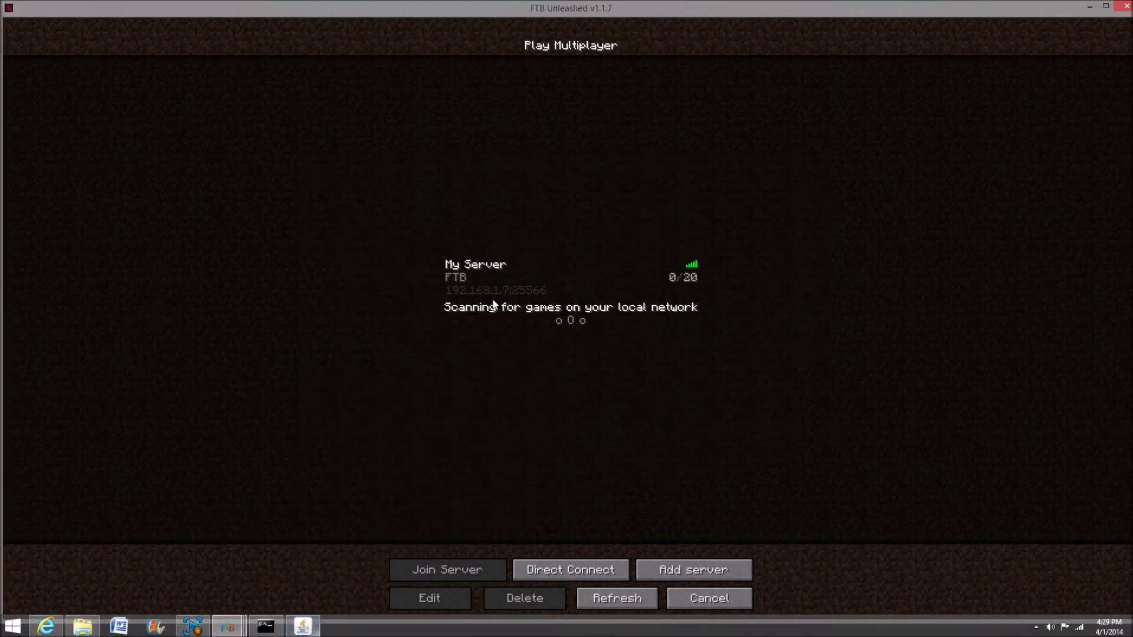
left_click(519, 286)
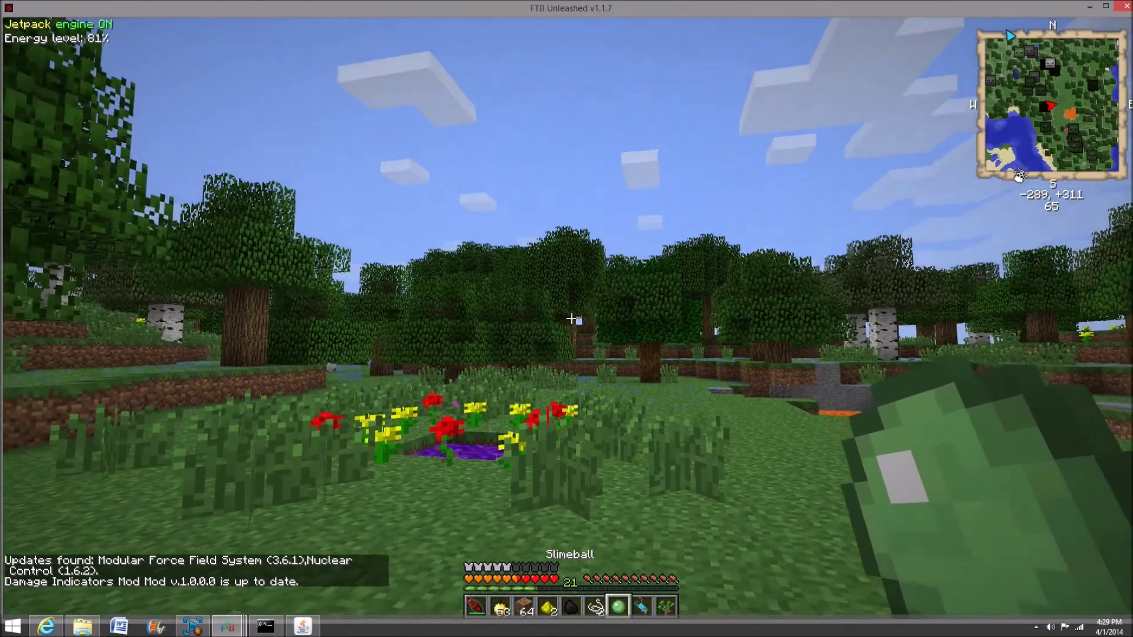
- Disconnect from the server and reopen the multiplayer server list
mouse_move(571, 318)
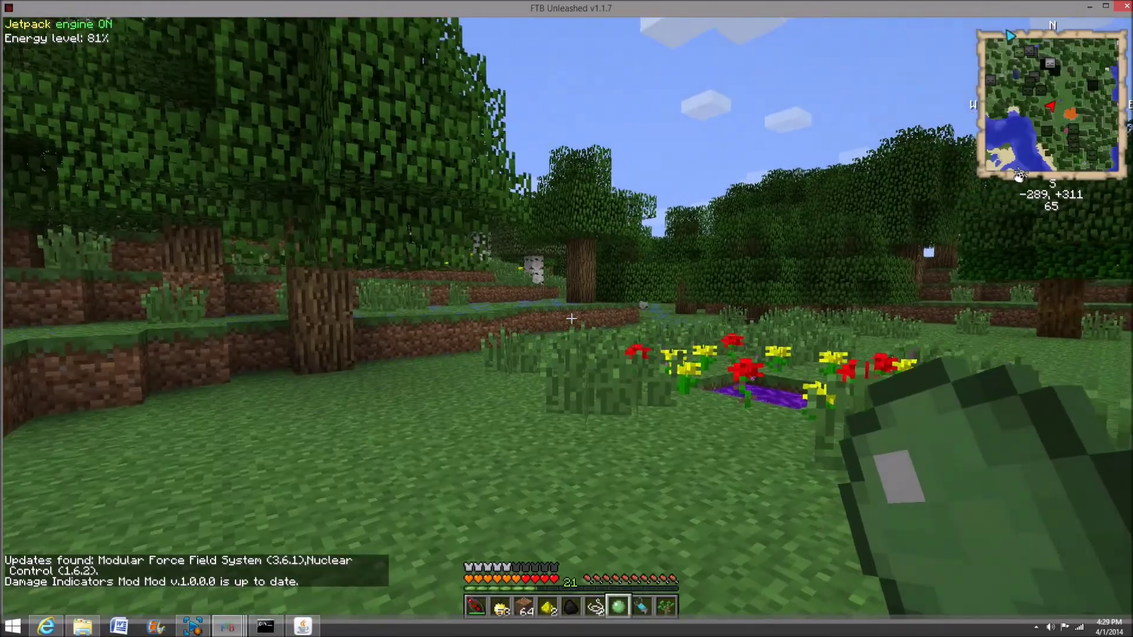
key("Escape")
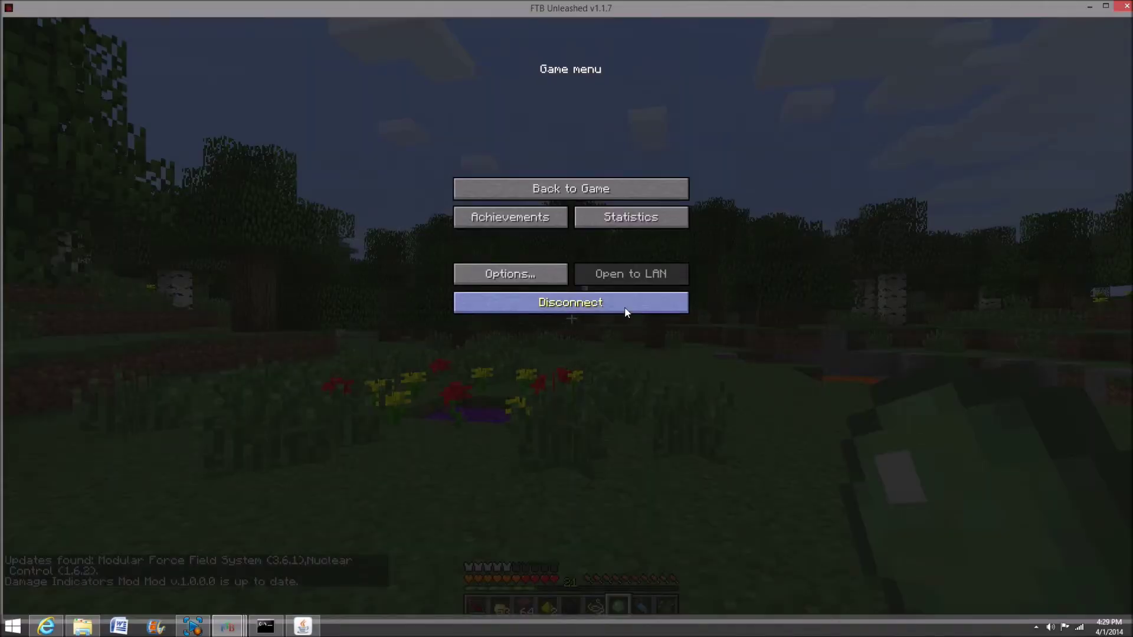
left_click(622, 308)
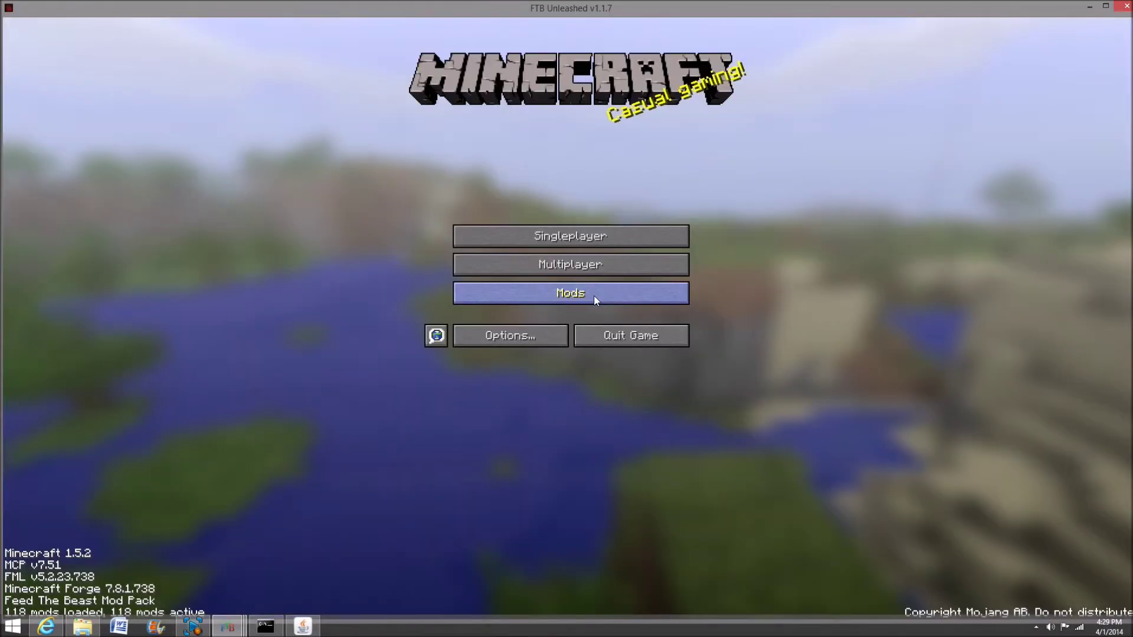
left_click(576, 265)
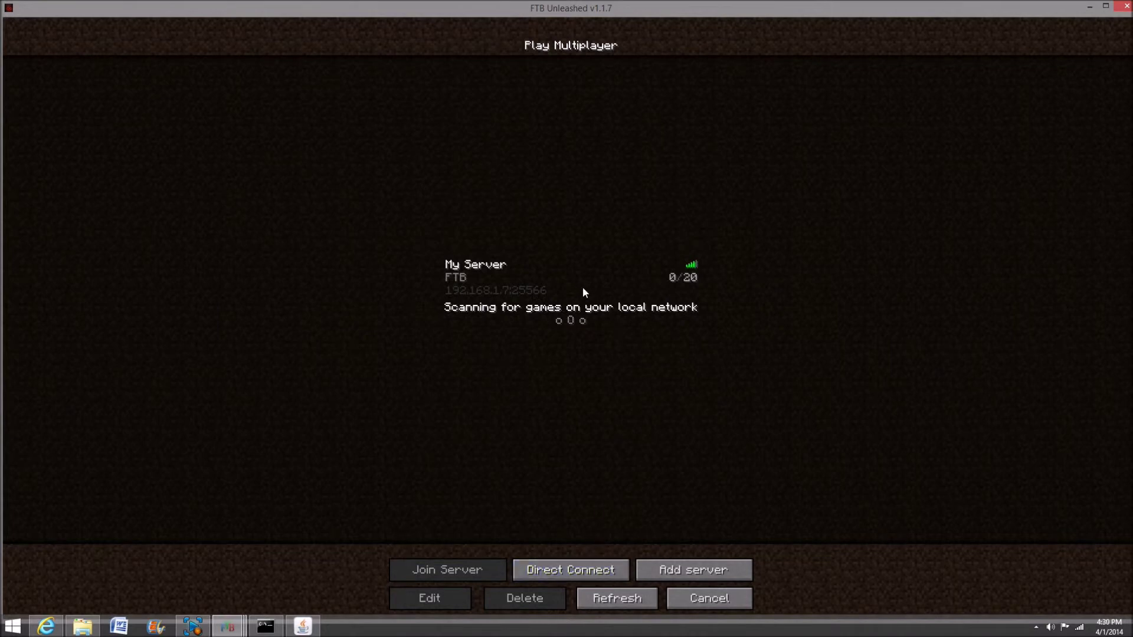
- Open the form for adding a server, and search Google for "my ip address" to look up the public IP
left_click(672, 568)
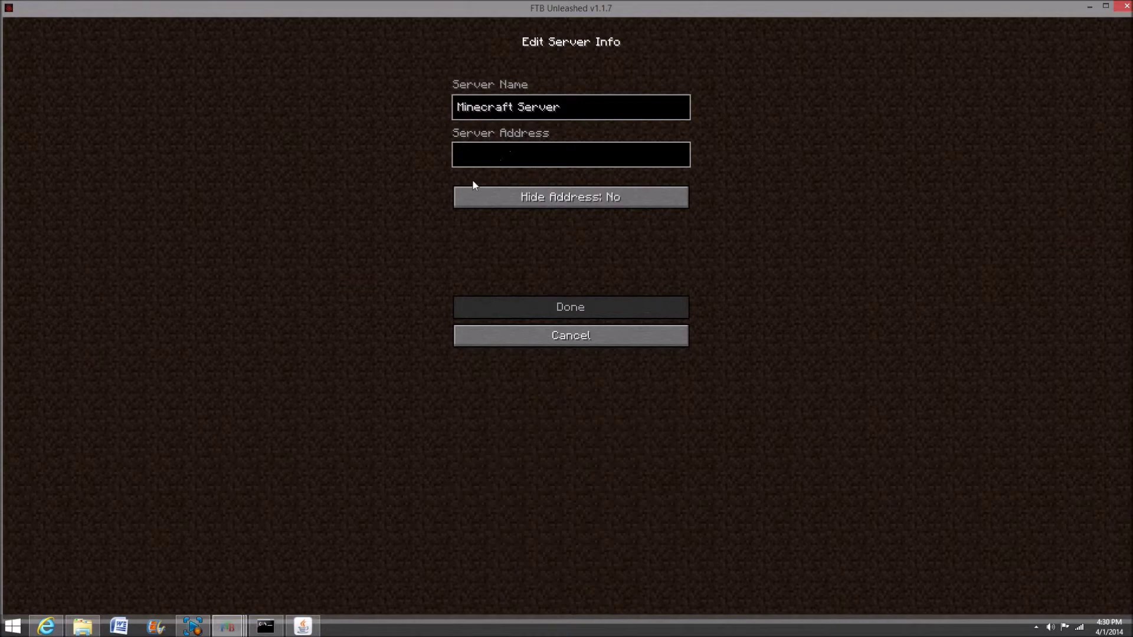
left_click(46, 627)
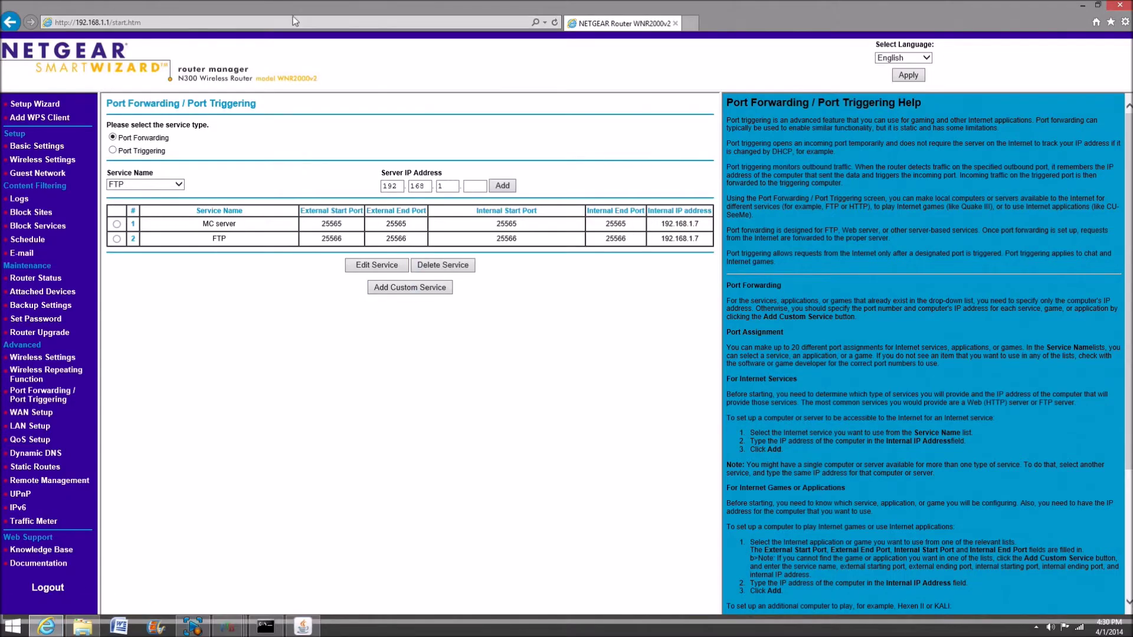
mouse_move(1130, 3)
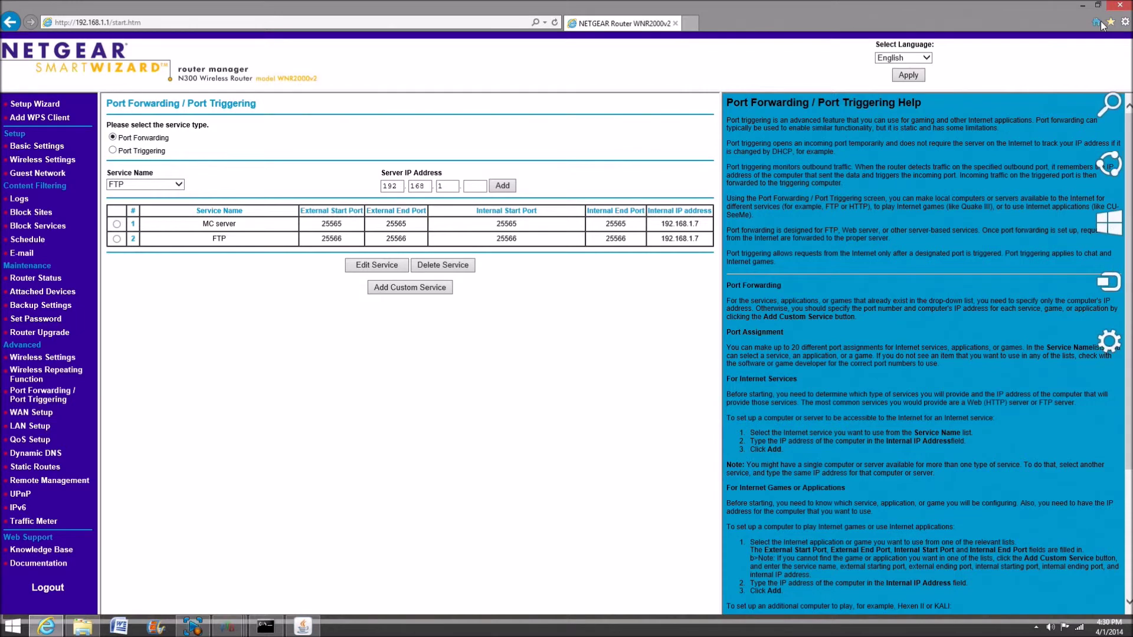
left_click(1097, 22)
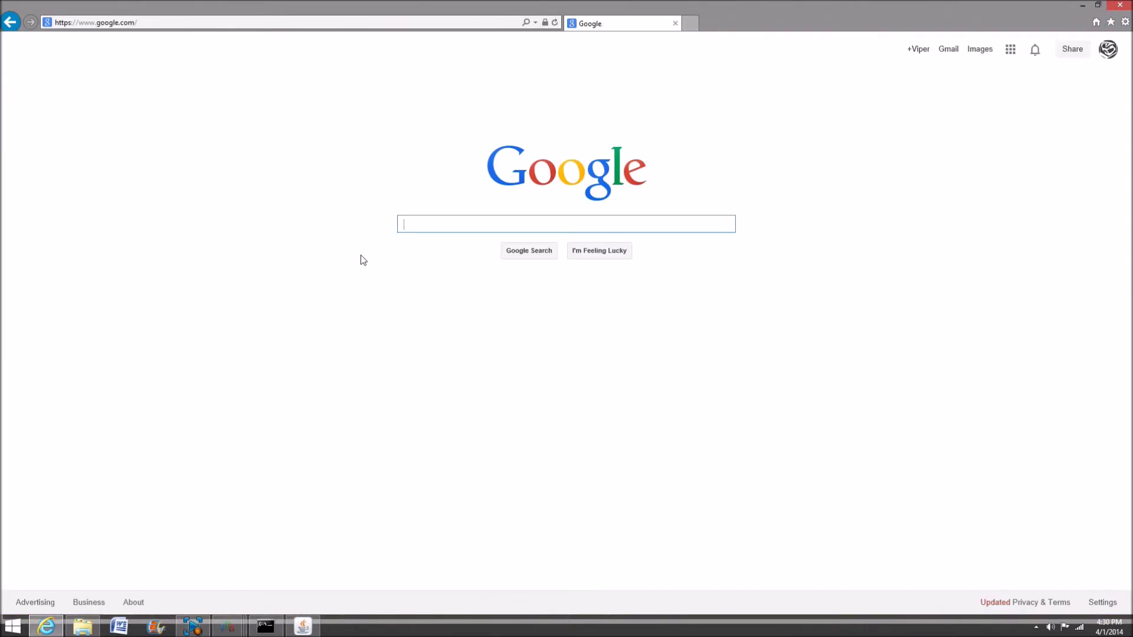
type("my")
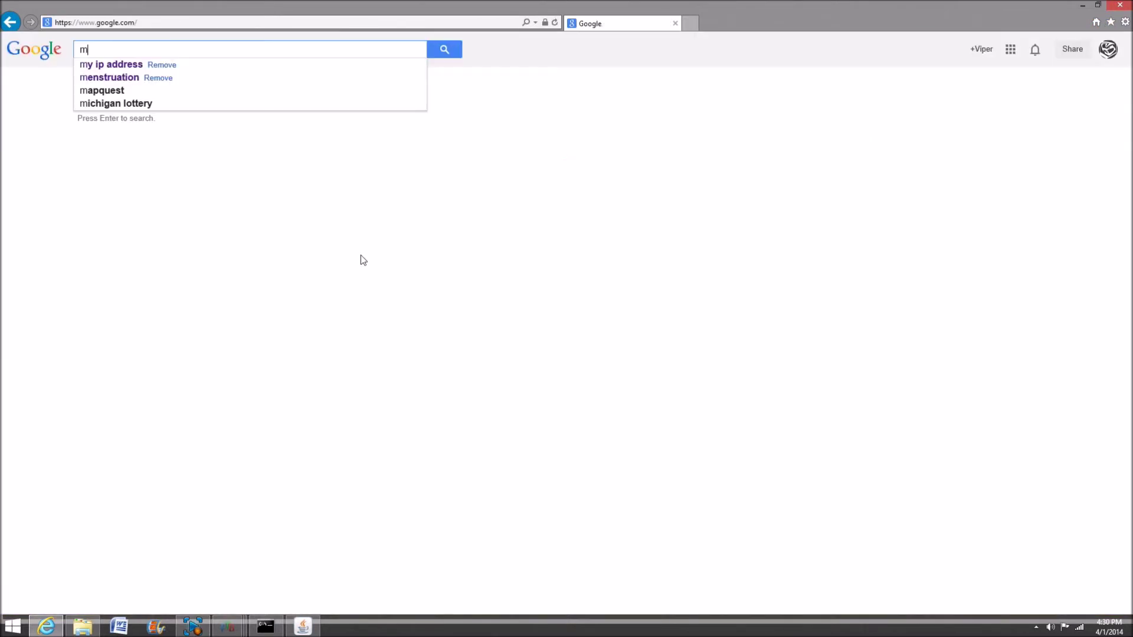
left_click(101, 65)
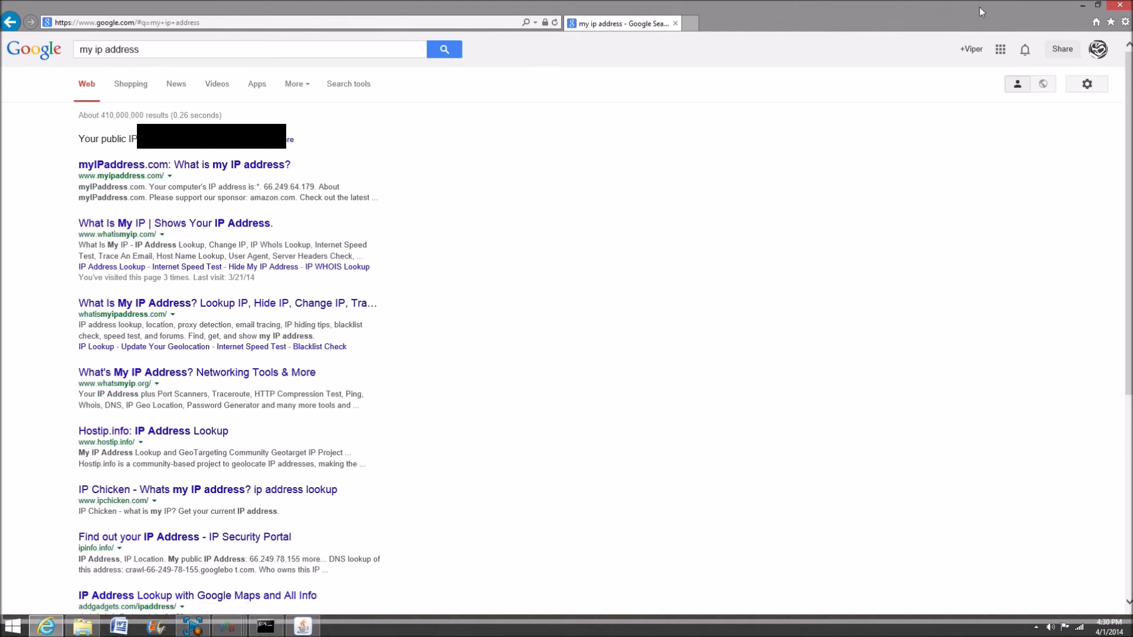
left_click(1084, 8)
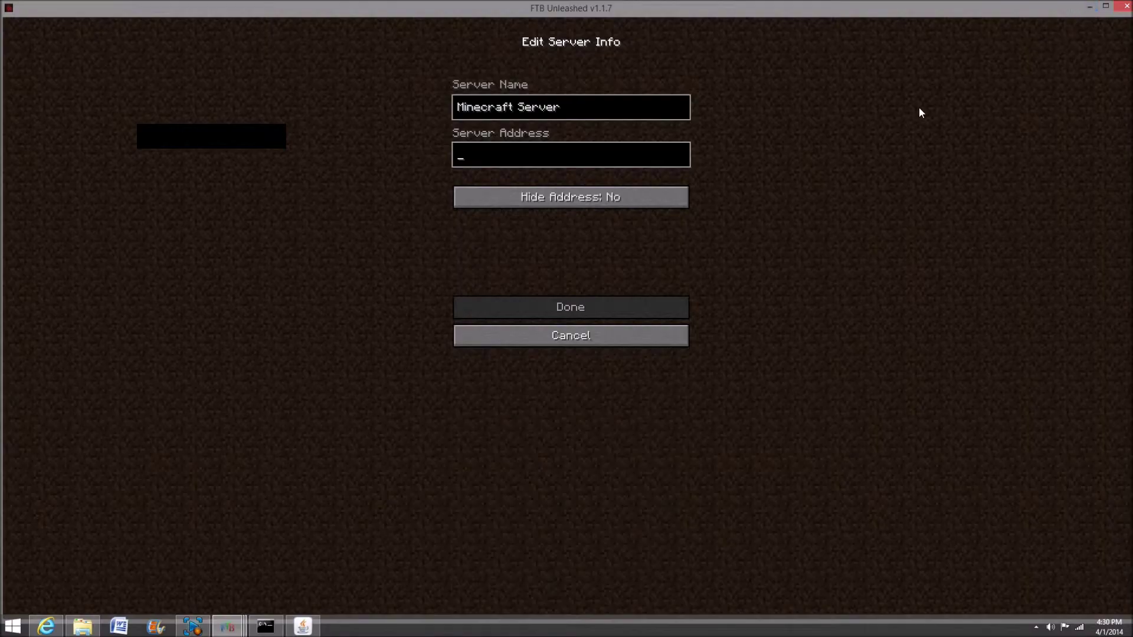
- Check the server port in the server properties file for the server address, and cancel adding the server
left_click(569, 155)
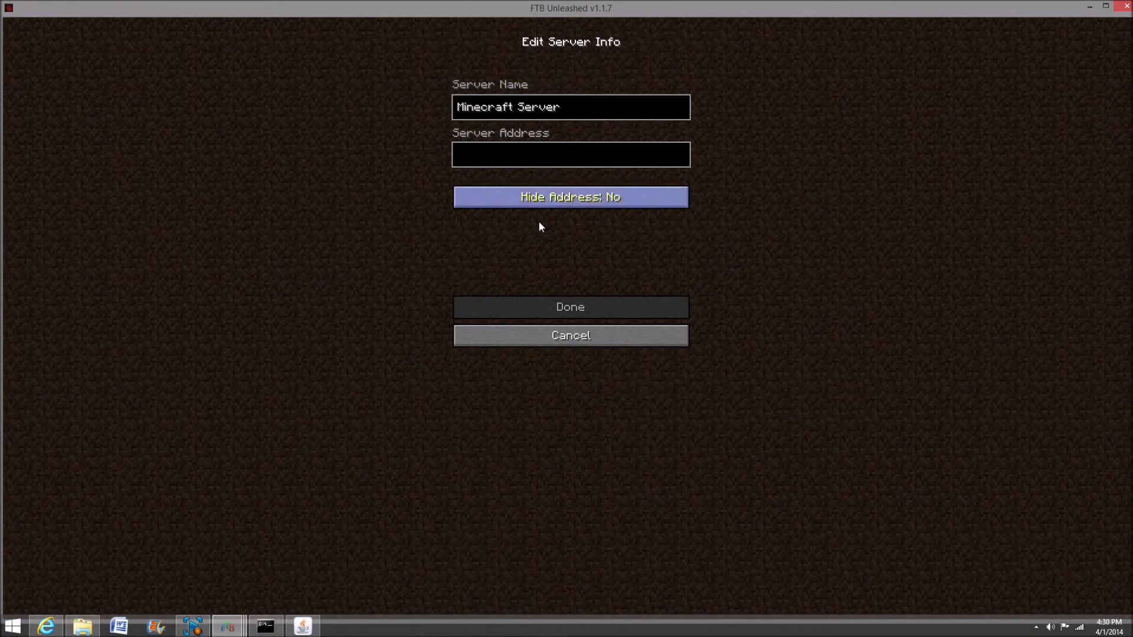
left_click(97, 632)
left_click_drag(571, 230, 548, 230)
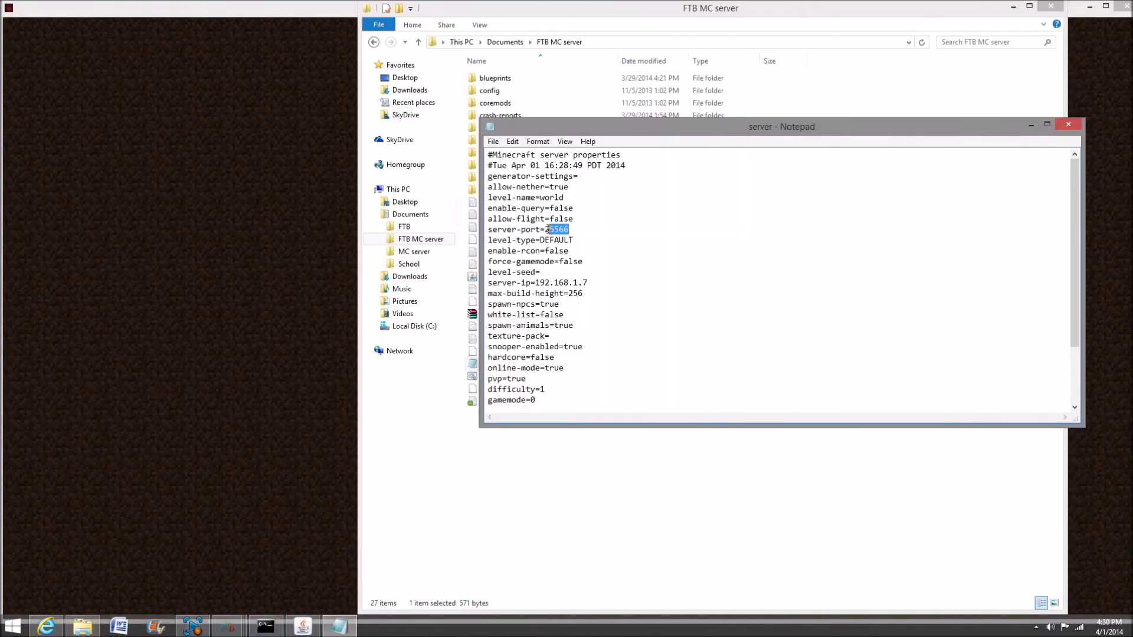
left_click(1032, 125)
left_click(1014, 7)
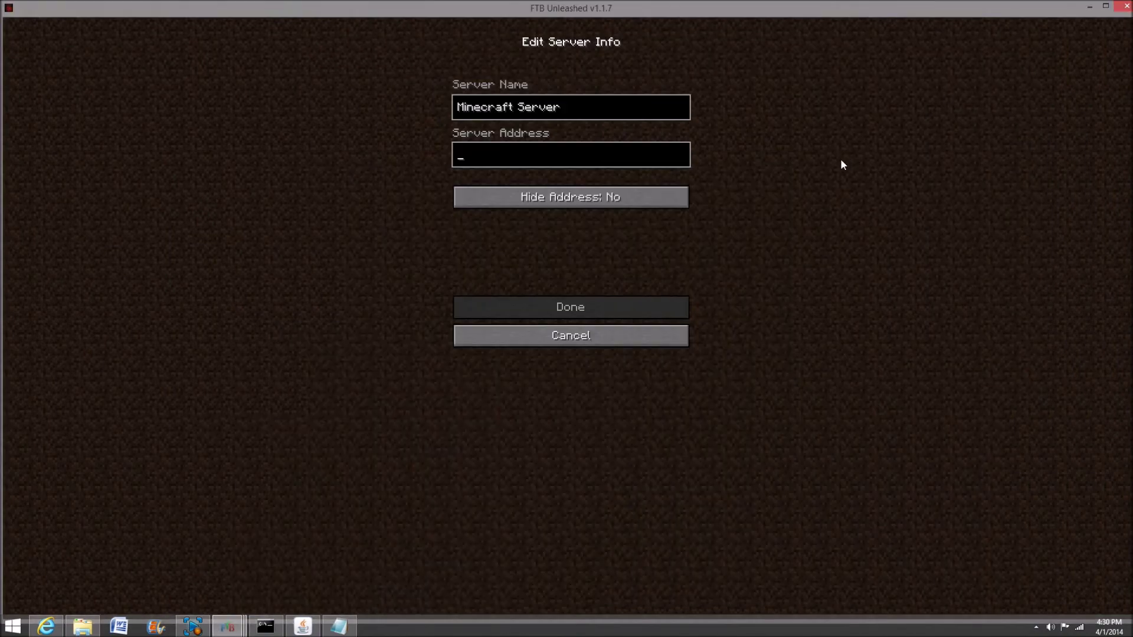
left_click(597, 337)
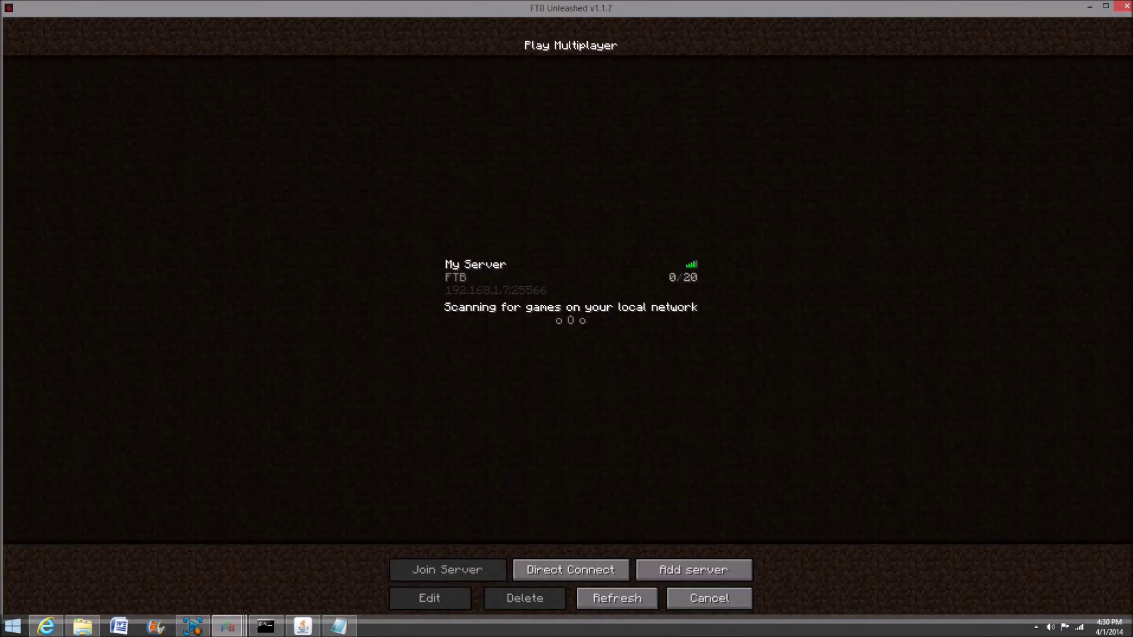
- Clear the desktop by minimizing the game and command prompt windows and closing the server properties file
left_click(94, 629)
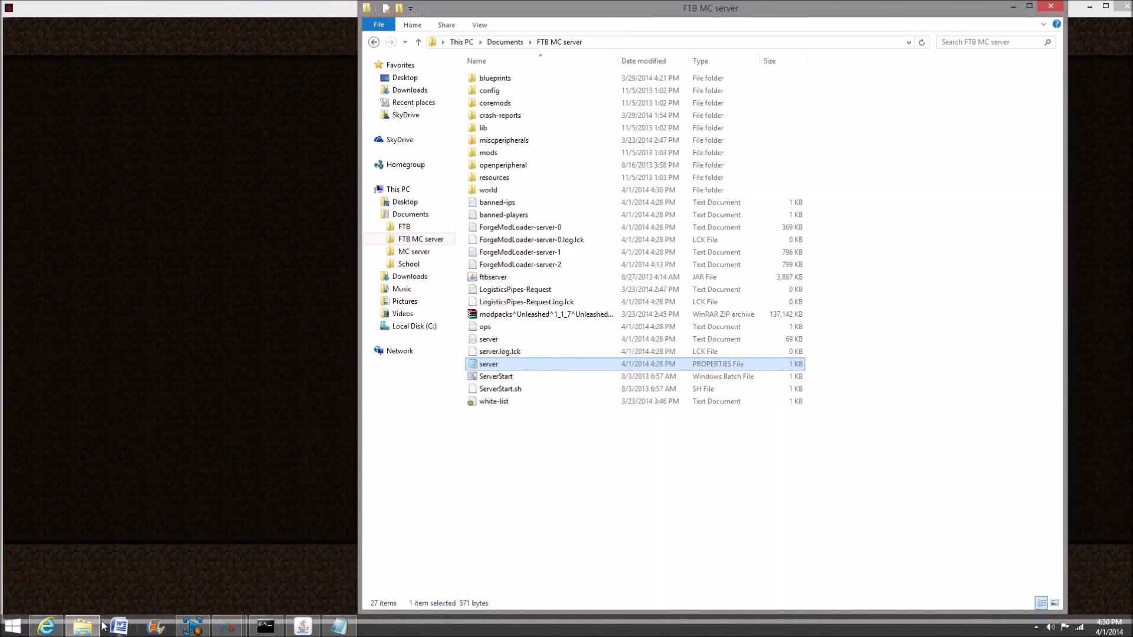
left_click(95, 629)
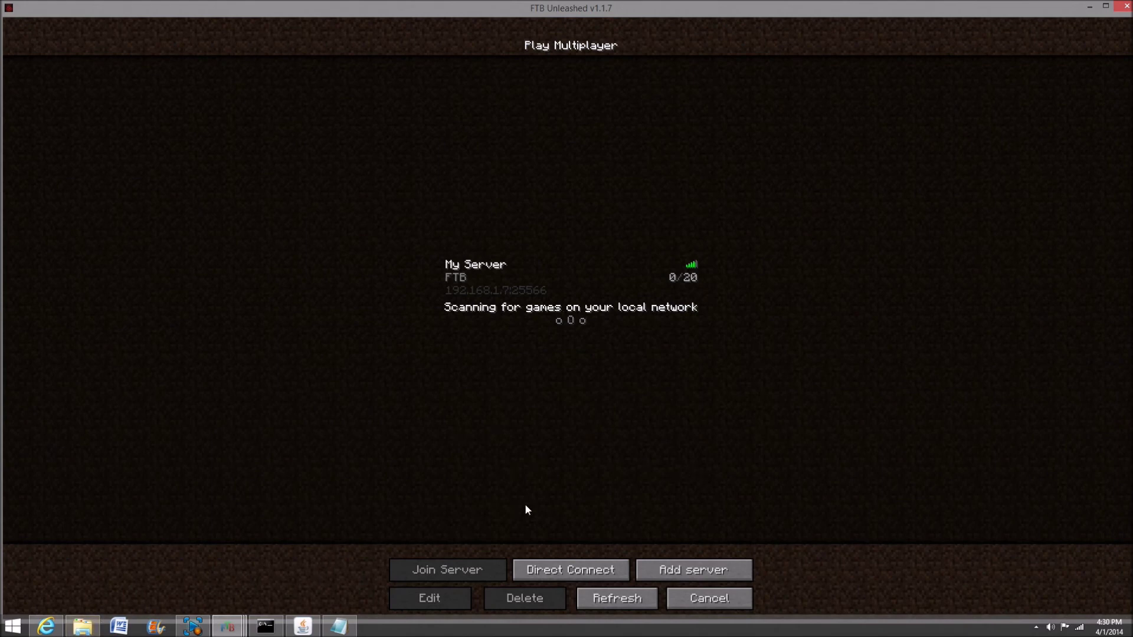
left_click(1089, 7)
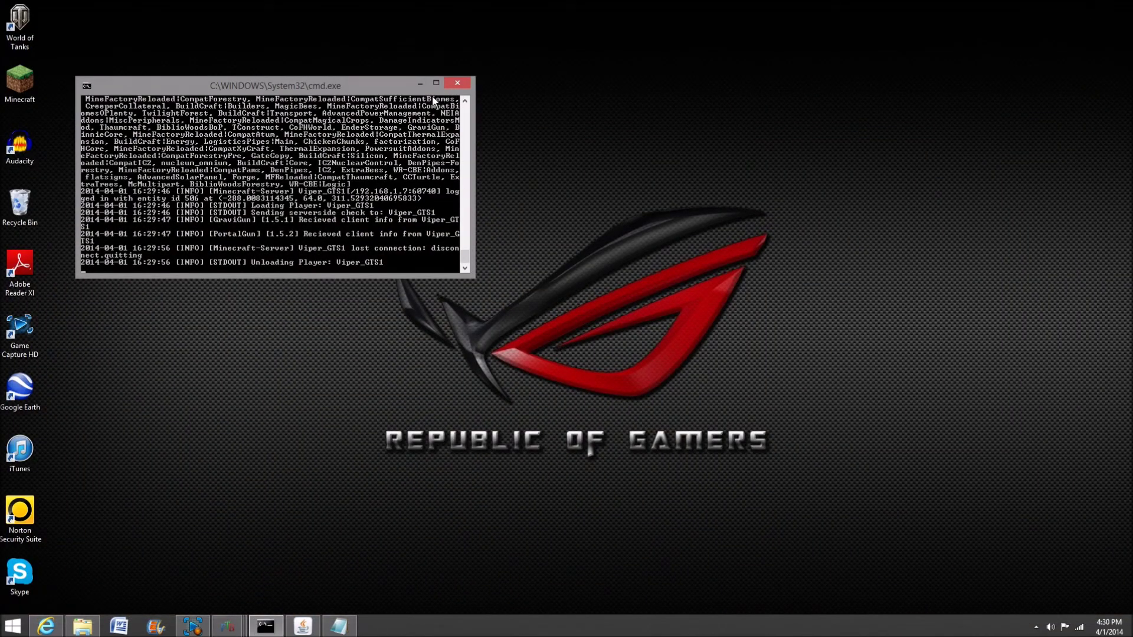
left_click(420, 84)
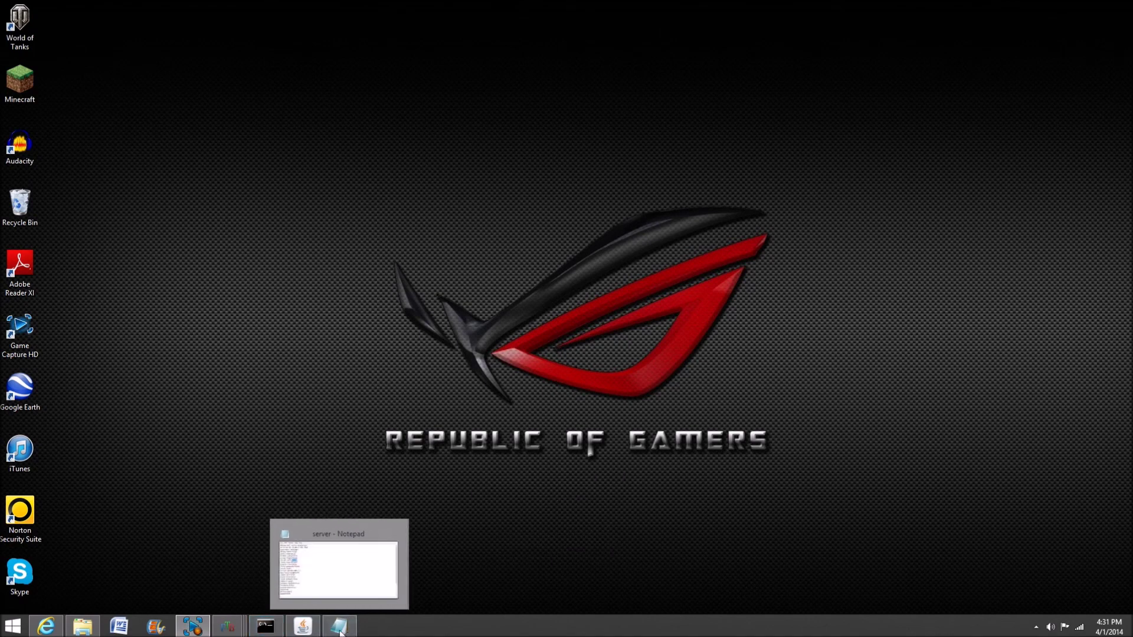
mouse_move(336, 630)
mouse_move(394, 547)
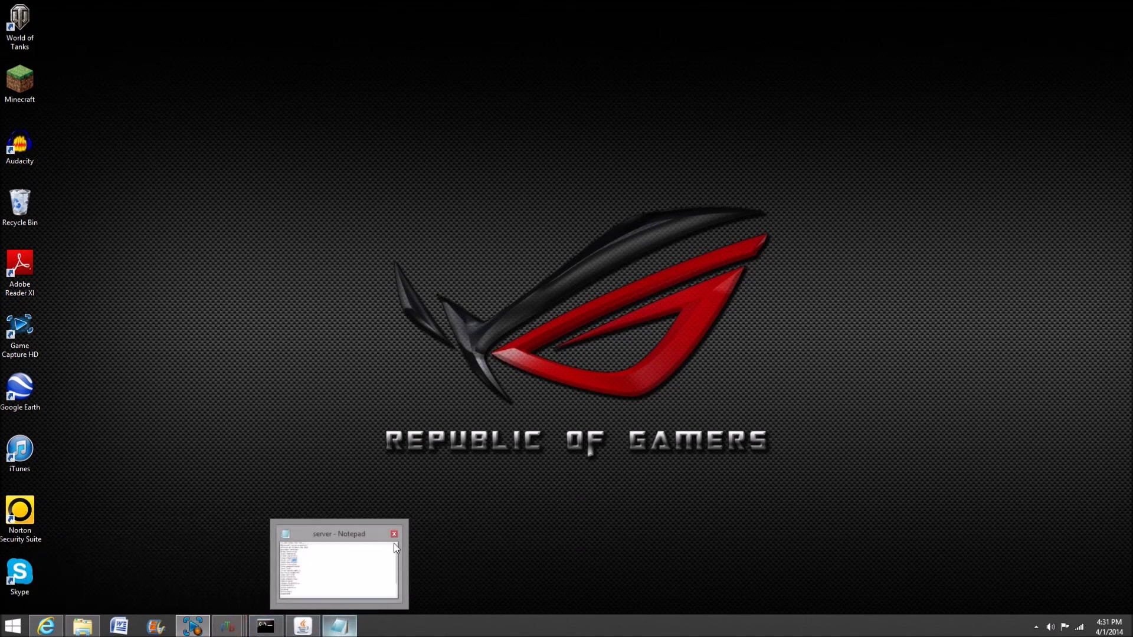